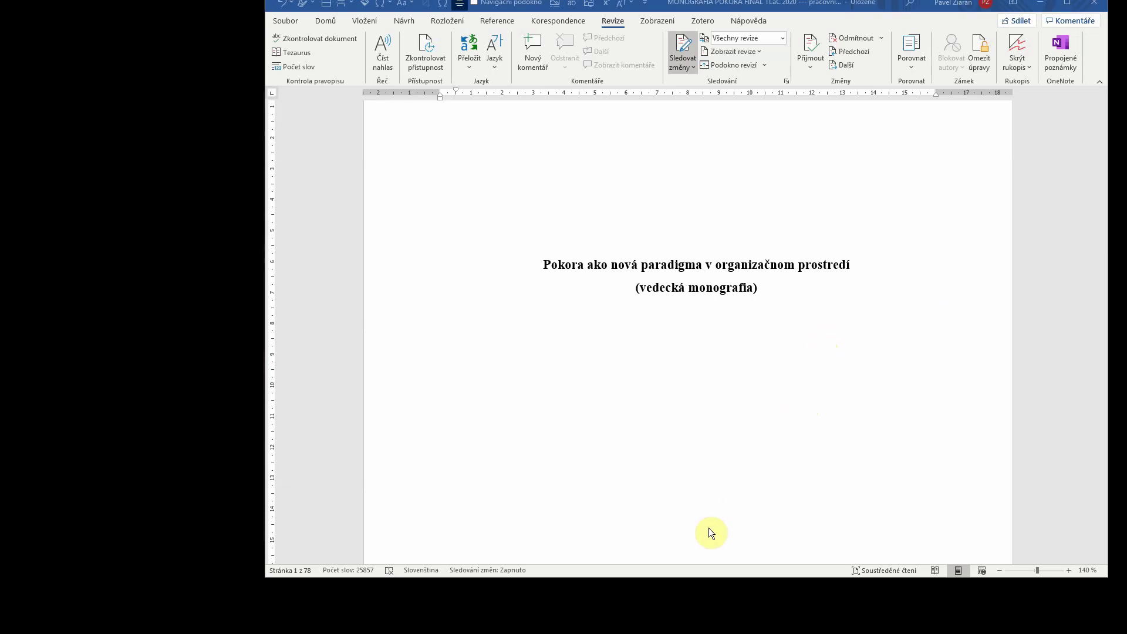
Switch Track Changes off using the 'Sledování změn' status bar item.
click(518, 572)
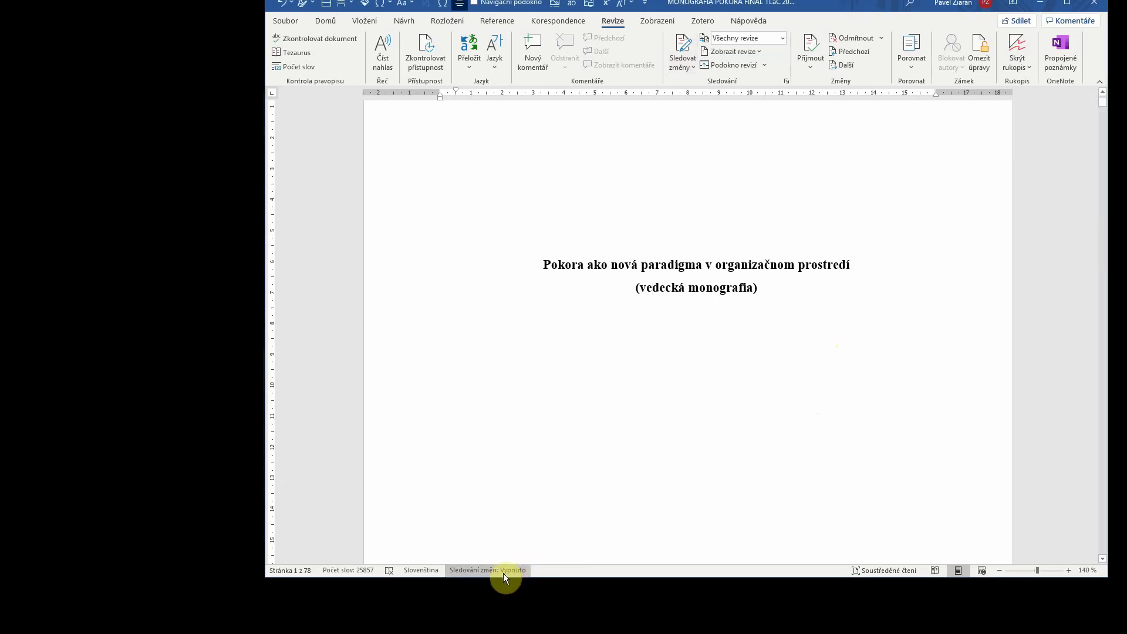
click(516, 572)
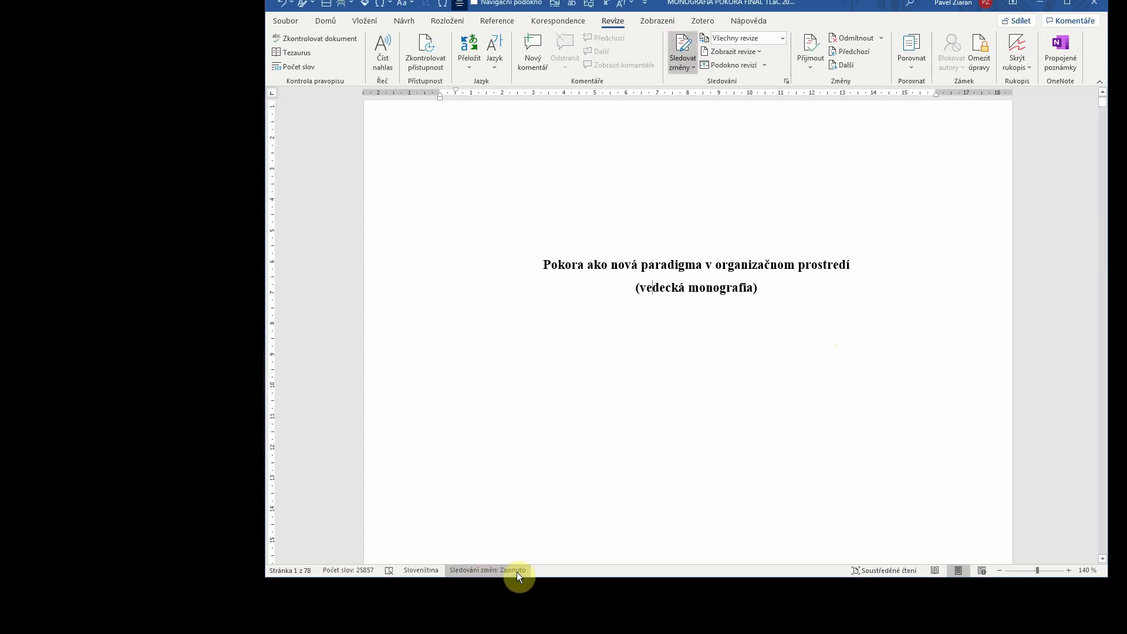
click(517, 572)
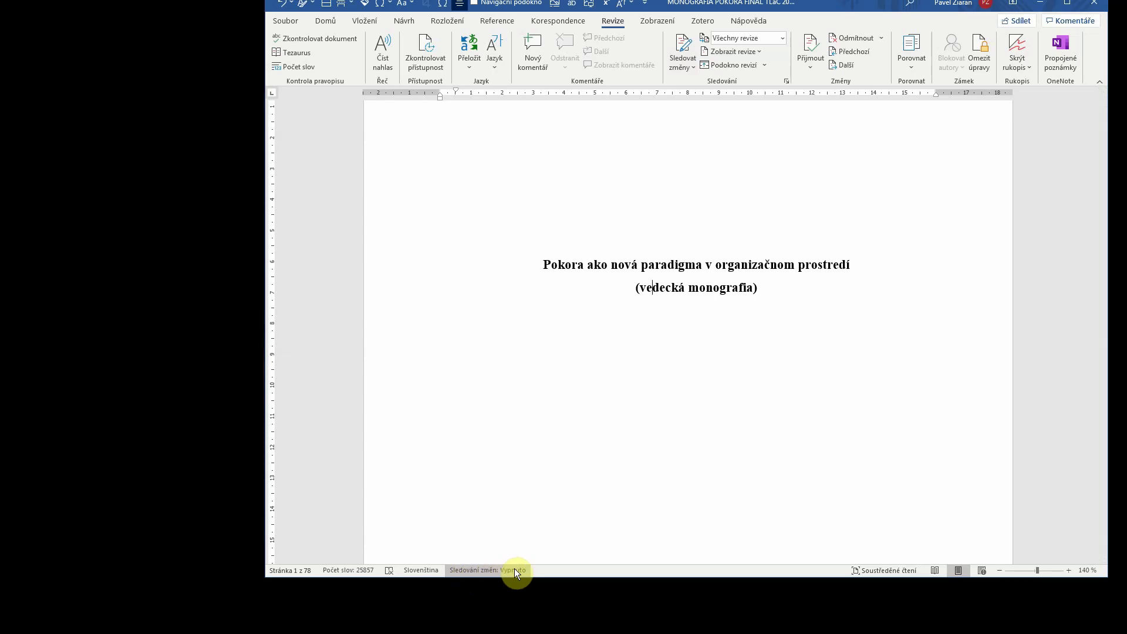
right_click(609, 569)
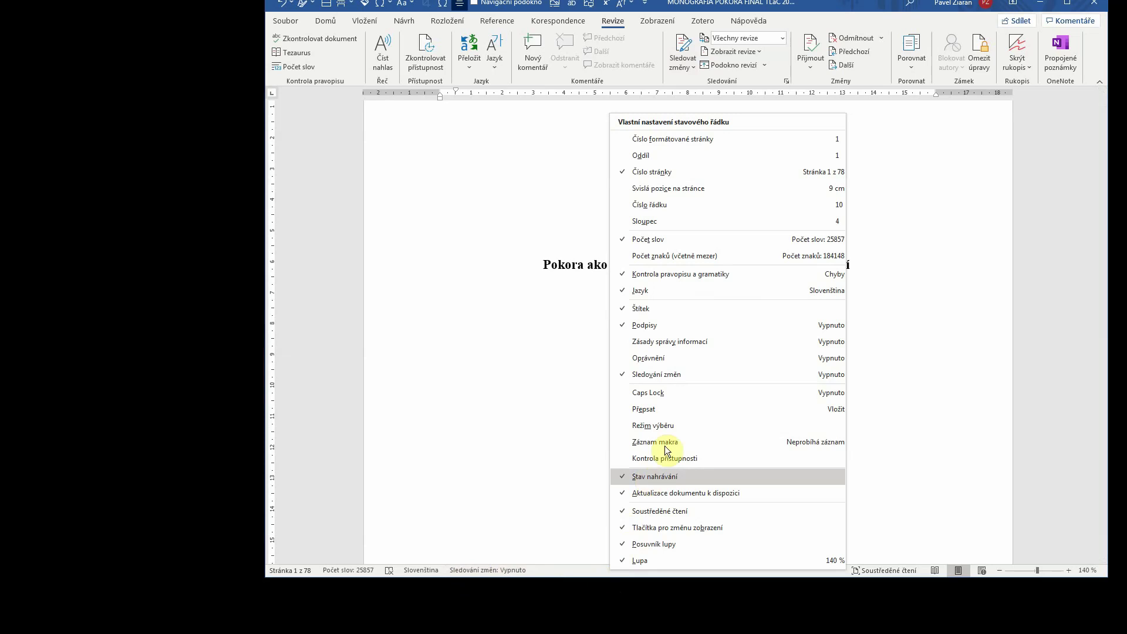
click(624, 378)
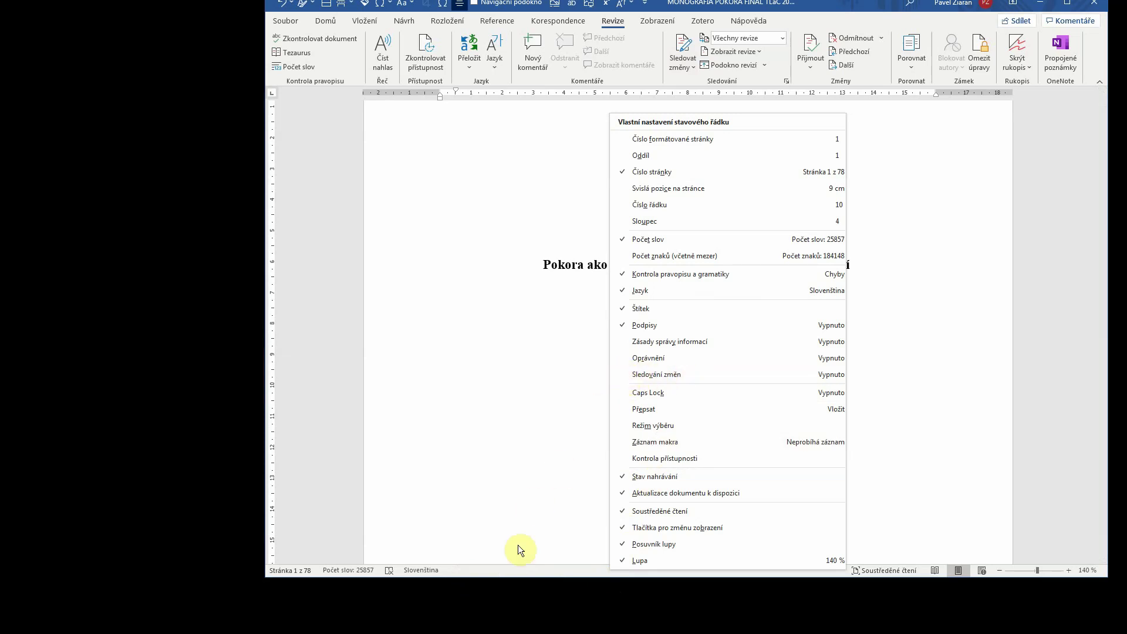
click(625, 375)
click(541, 572)
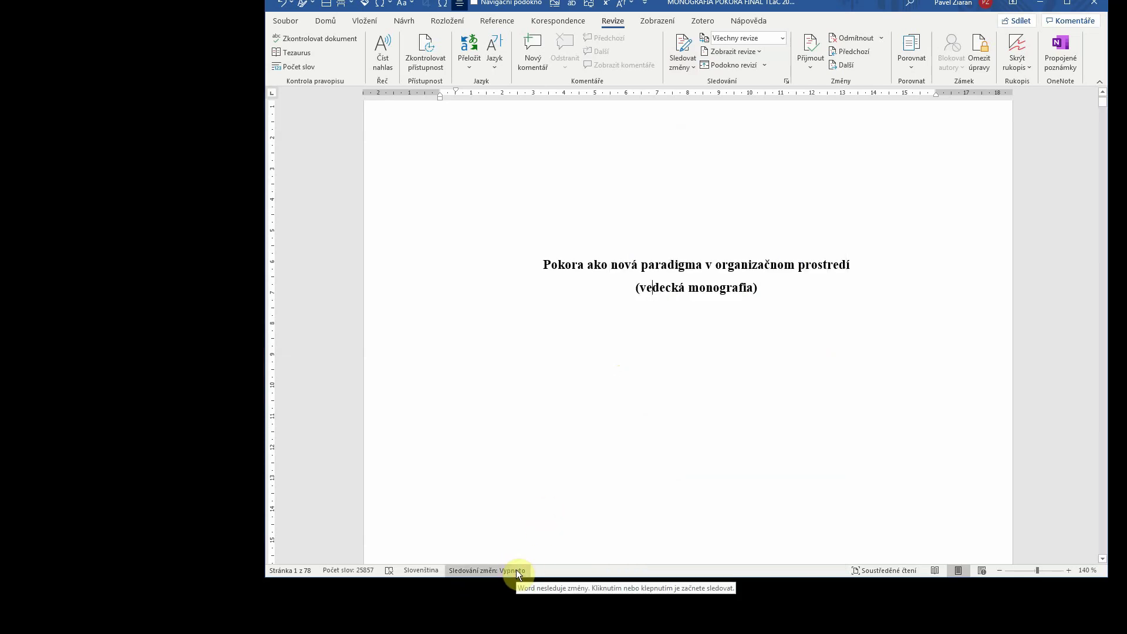
Re-enable Track Changes via Sledovat změny so the status bar reads 'Sledování změn: Zapnuto'.
click(694, 68)
click(698, 86)
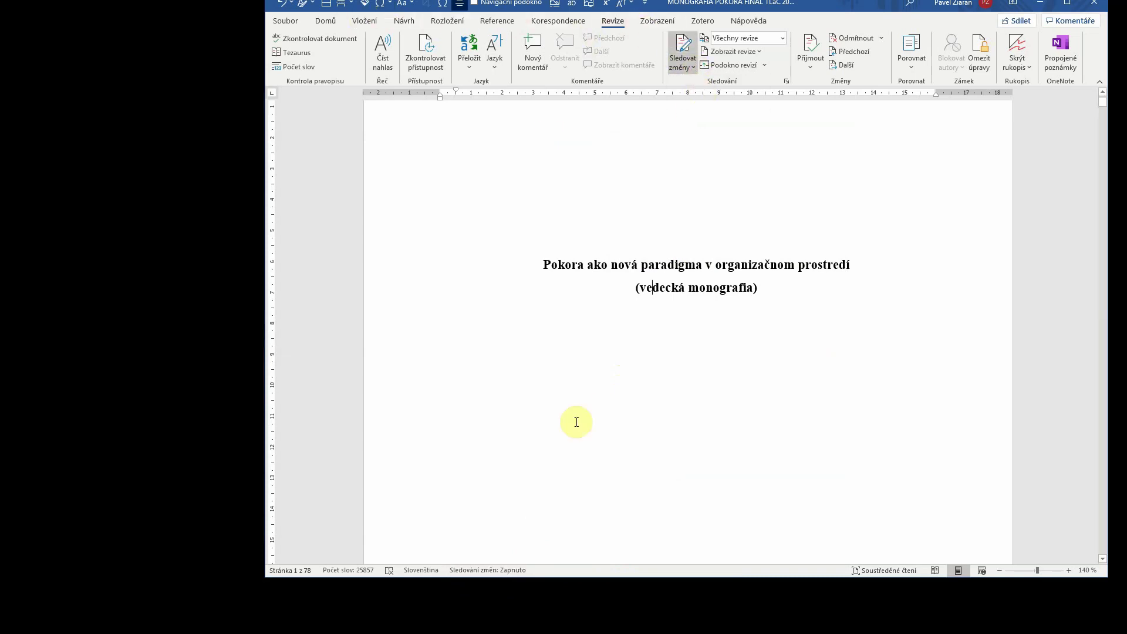
click(512, 572)
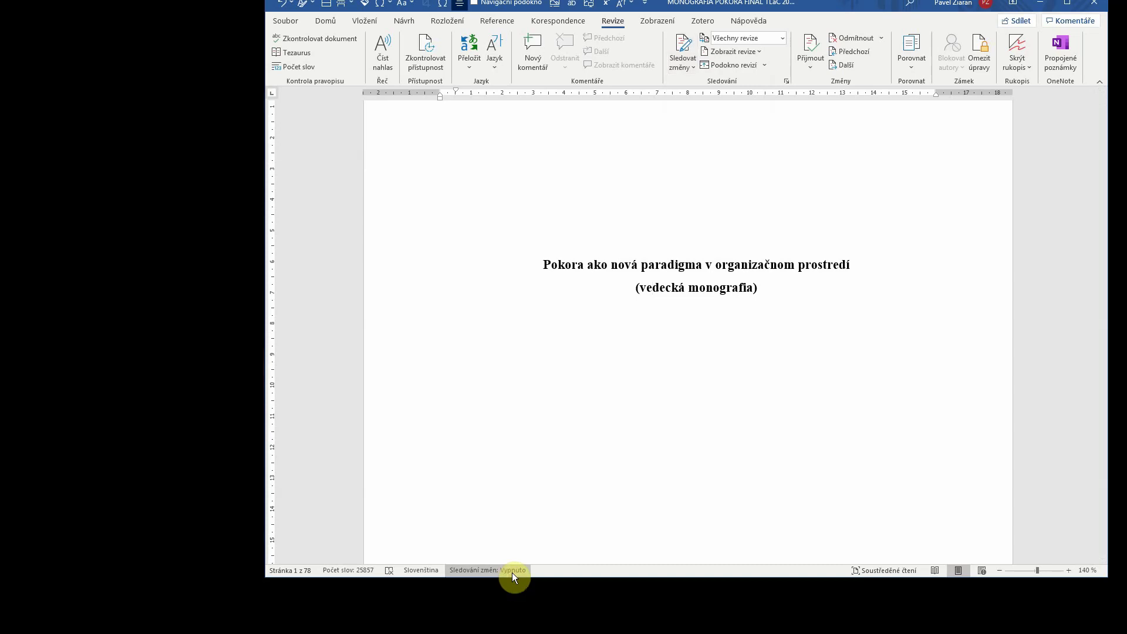
click(512, 573)
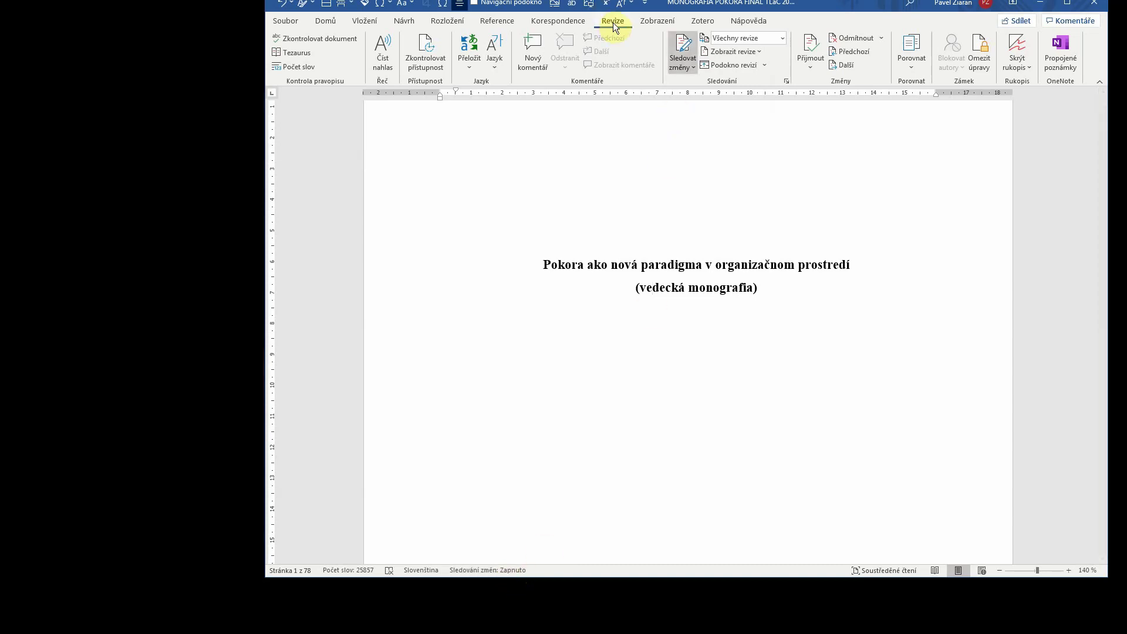
click(693, 67)
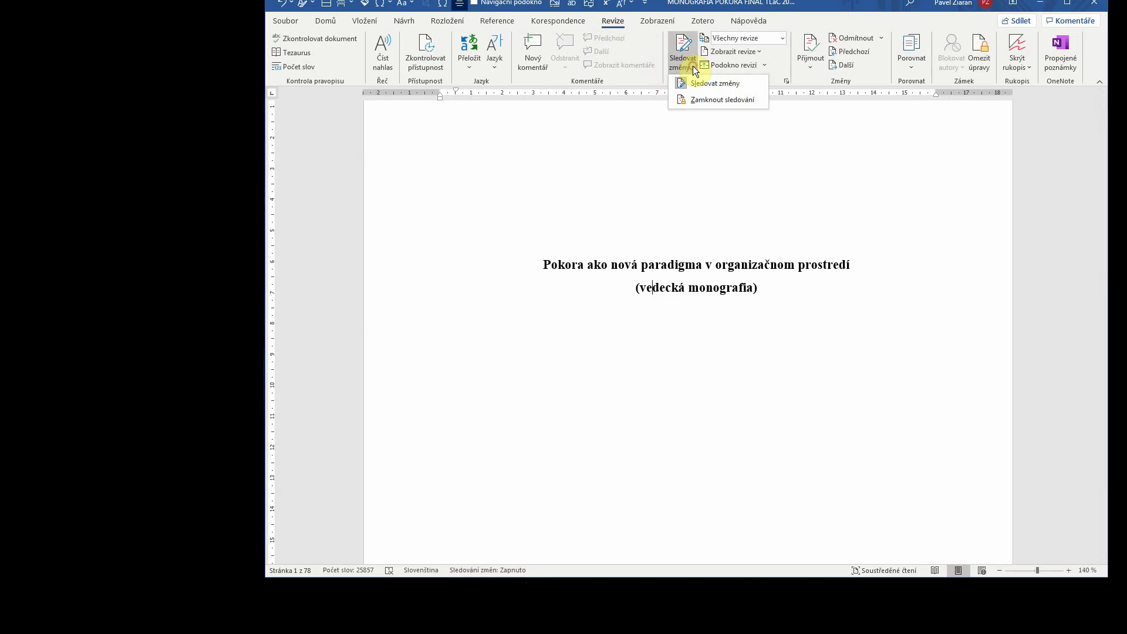
click(699, 83)
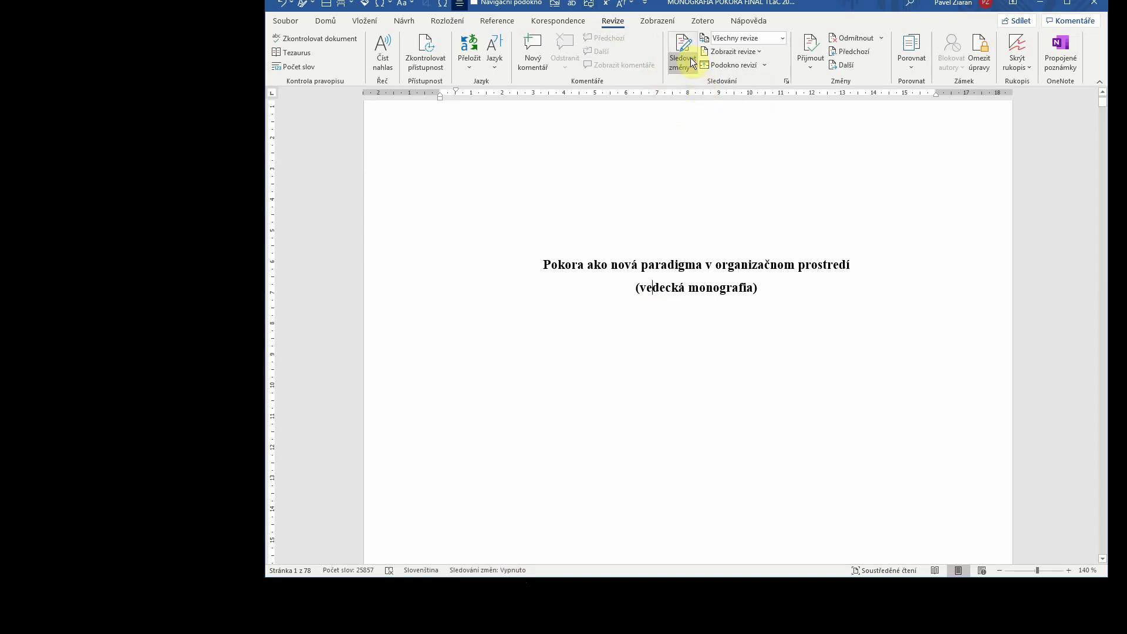
click(692, 68)
click(695, 83)
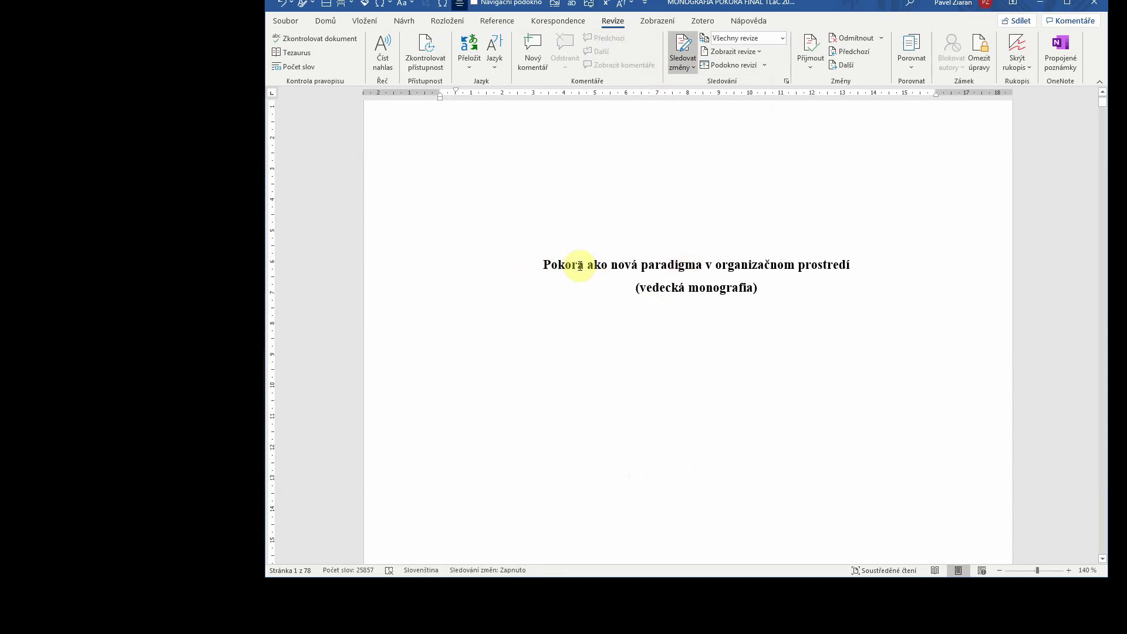
Replace 'Pokora' with 'Inovácia' and 'nová' with 'klasická', then select '(vedecká monografia)'.
double_click(567, 265)
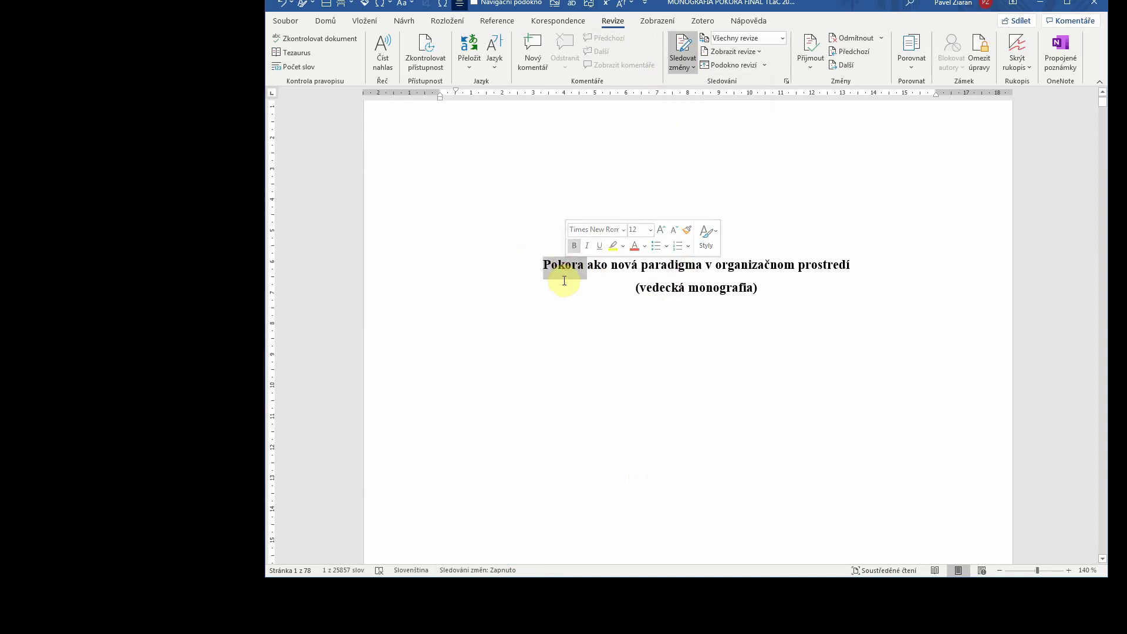
key(Delete)
text(I)
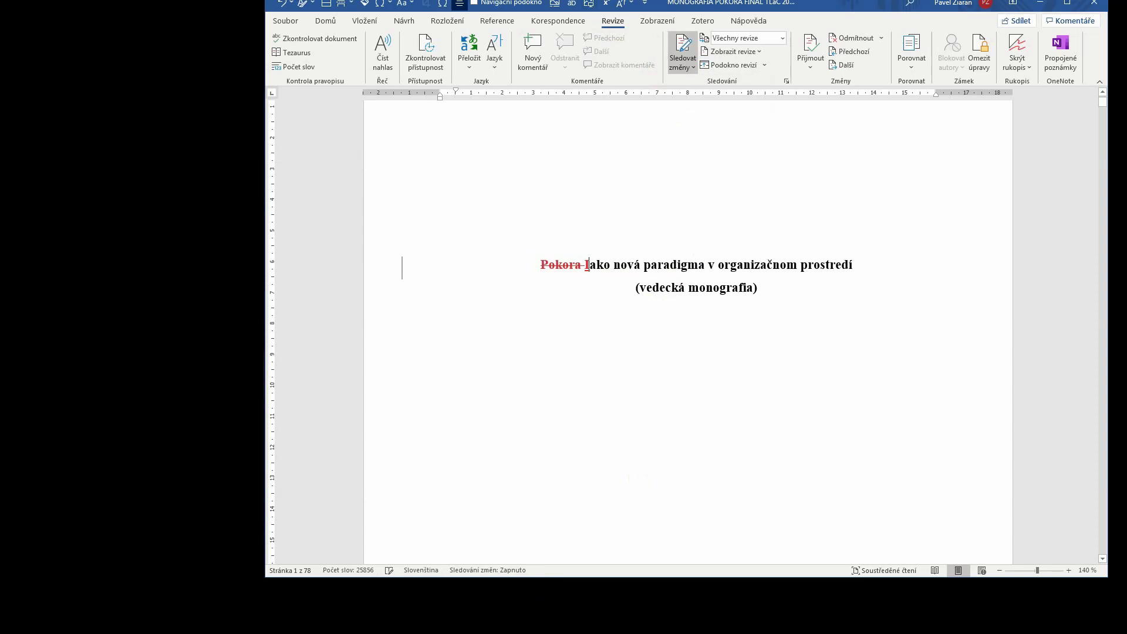
text(novácia)
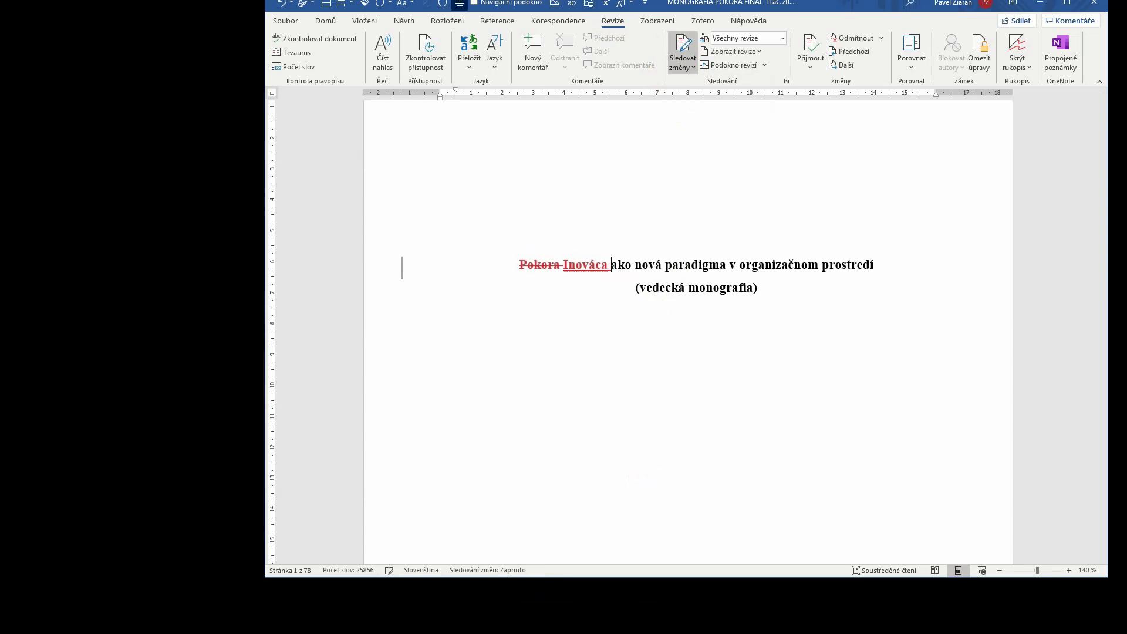
double_click(641, 263)
key(Delete)
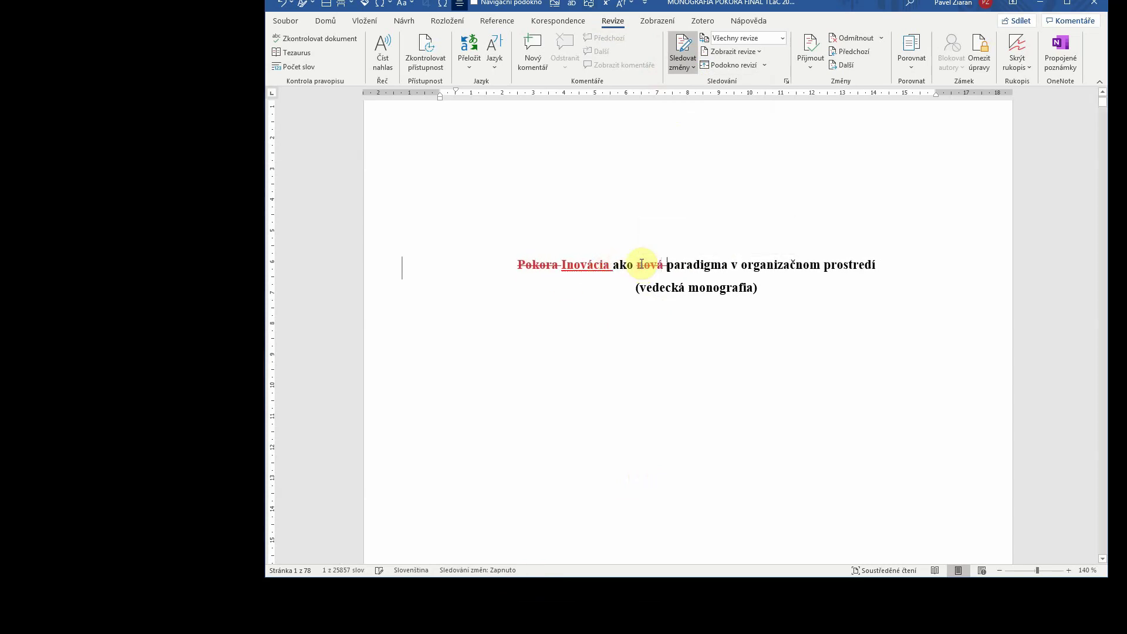
text(klasická)
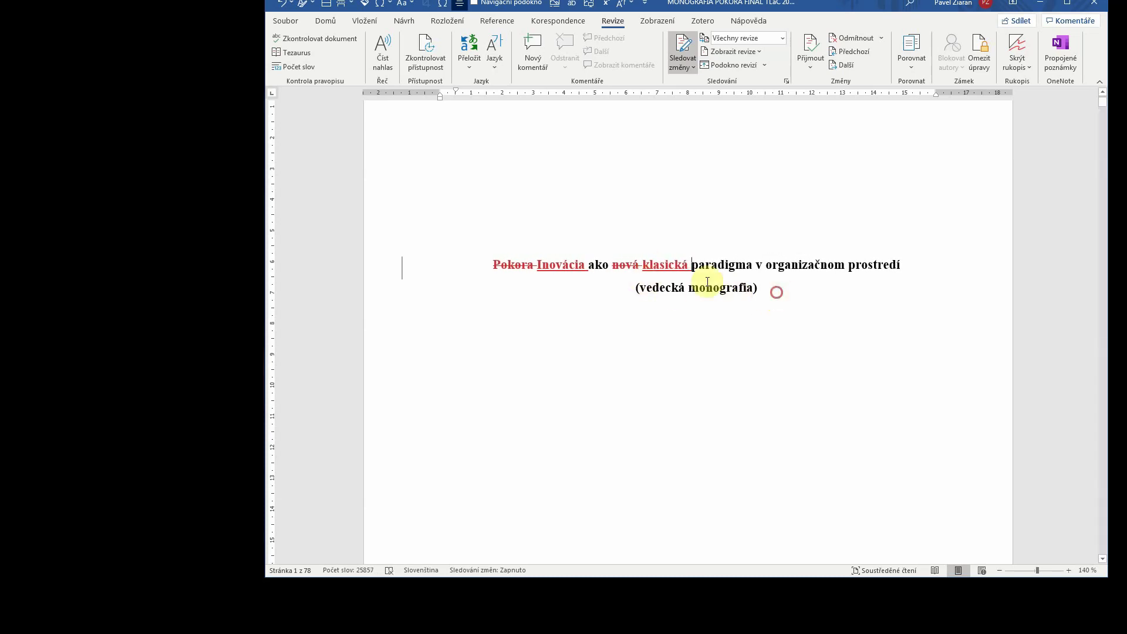
drag(777, 291, 622, 291)
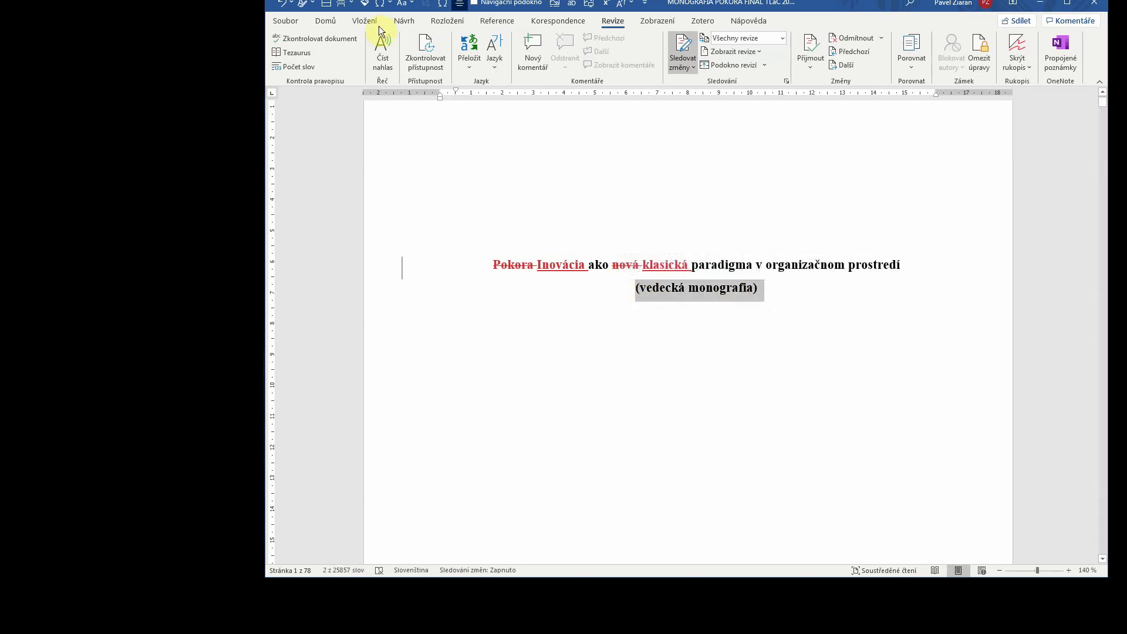
On the Domů tab, make '(vedecká monografia)' 14 pt, not bold, and italic.
click(319, 20)
click(453, 44)
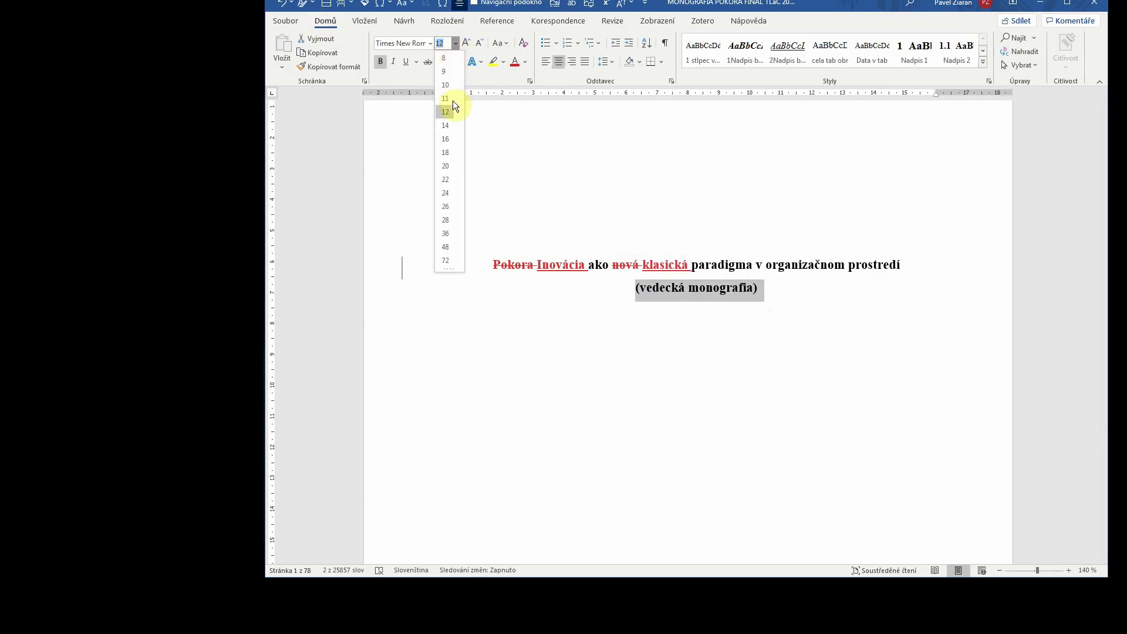
click(446, 128)
click(379, 60)
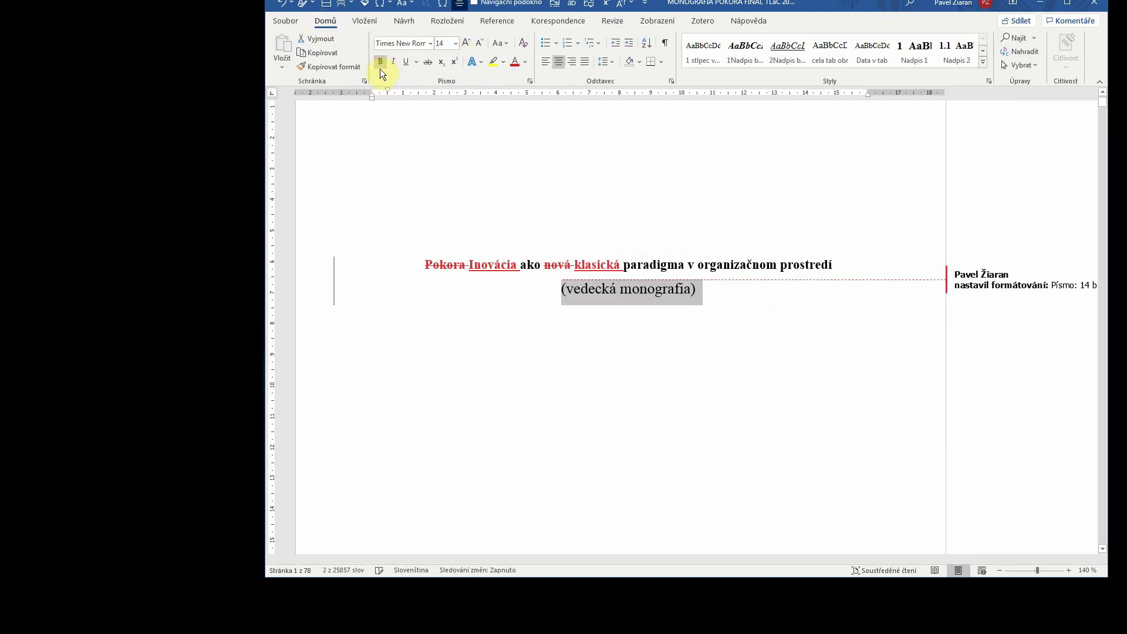
click(393, 61)
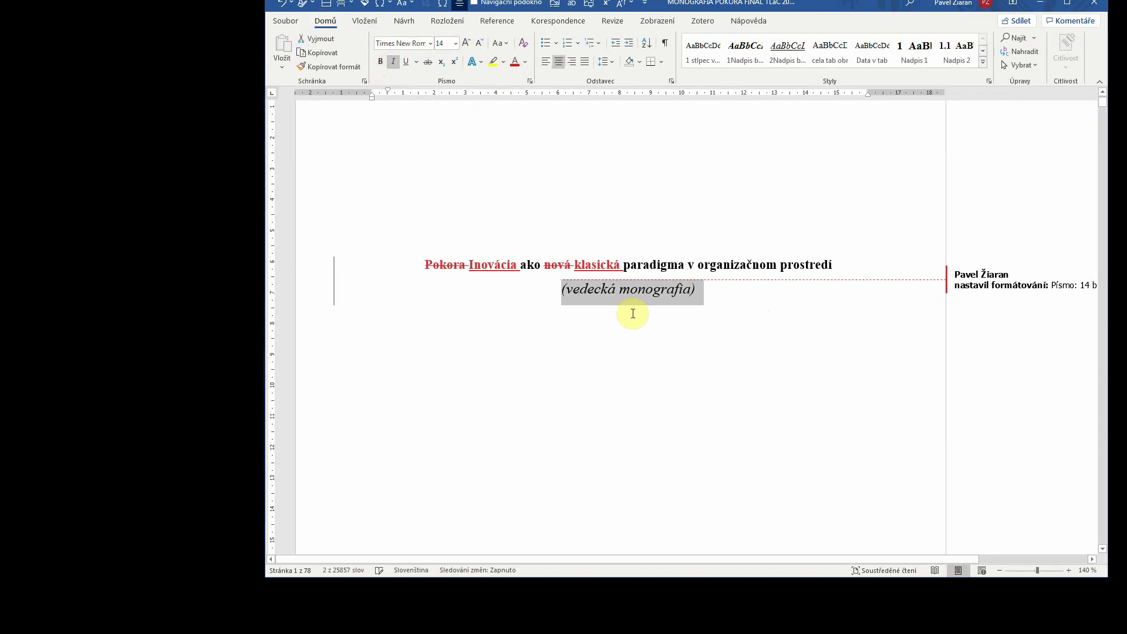
click(645, 335)
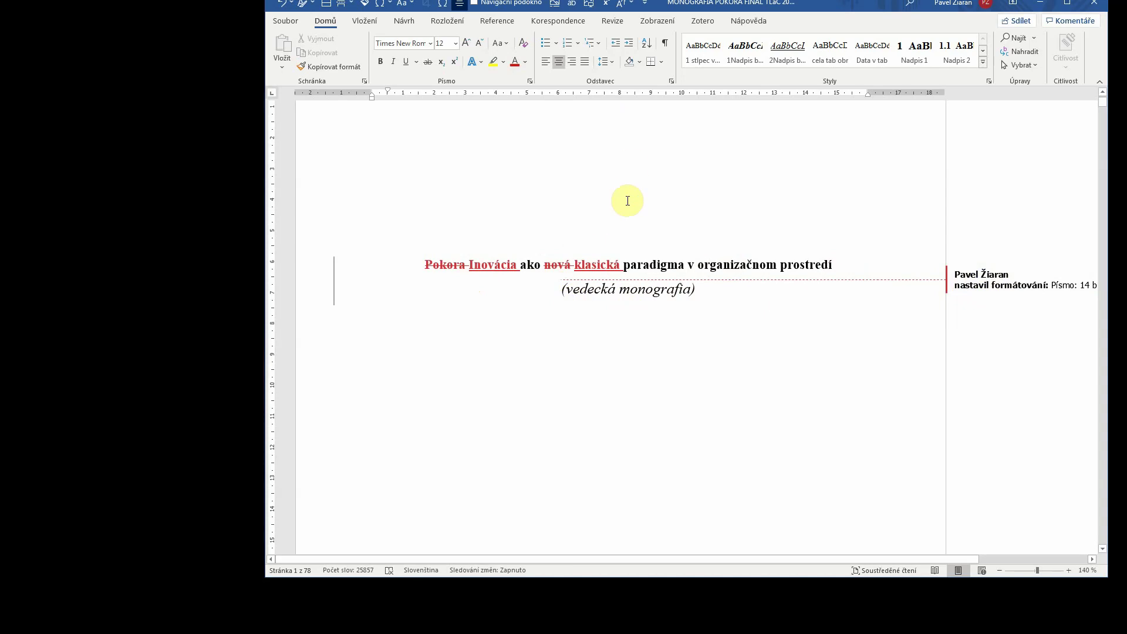
Show the Podokno revizí as a vertical pane, after trying horizontal, and widen the window leftward.
click(614, 22)
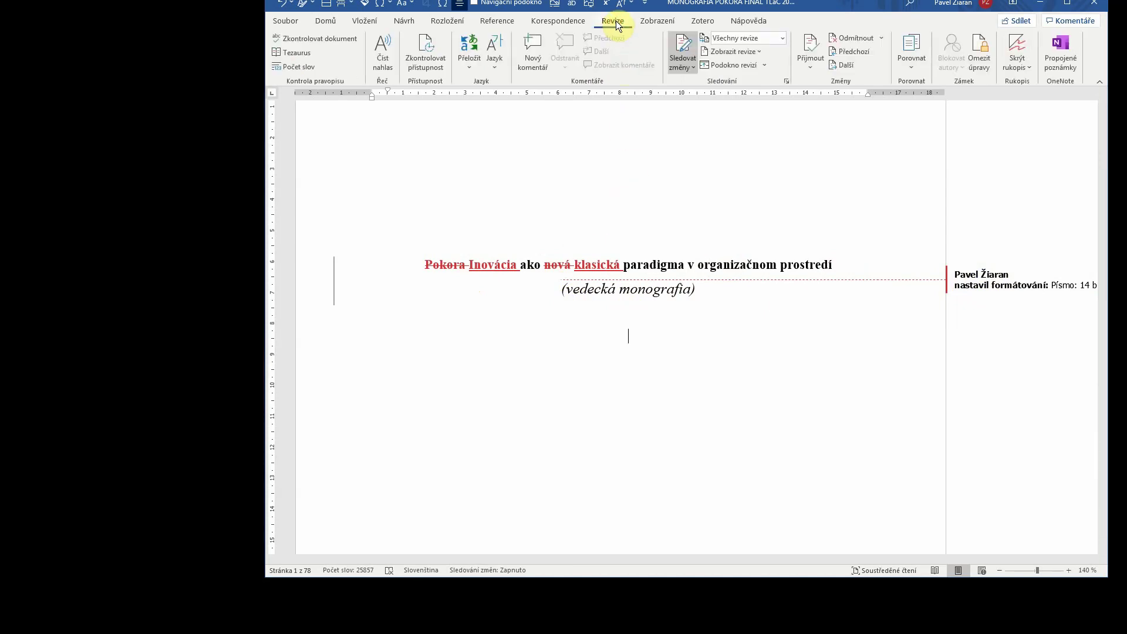
click(765, 64)
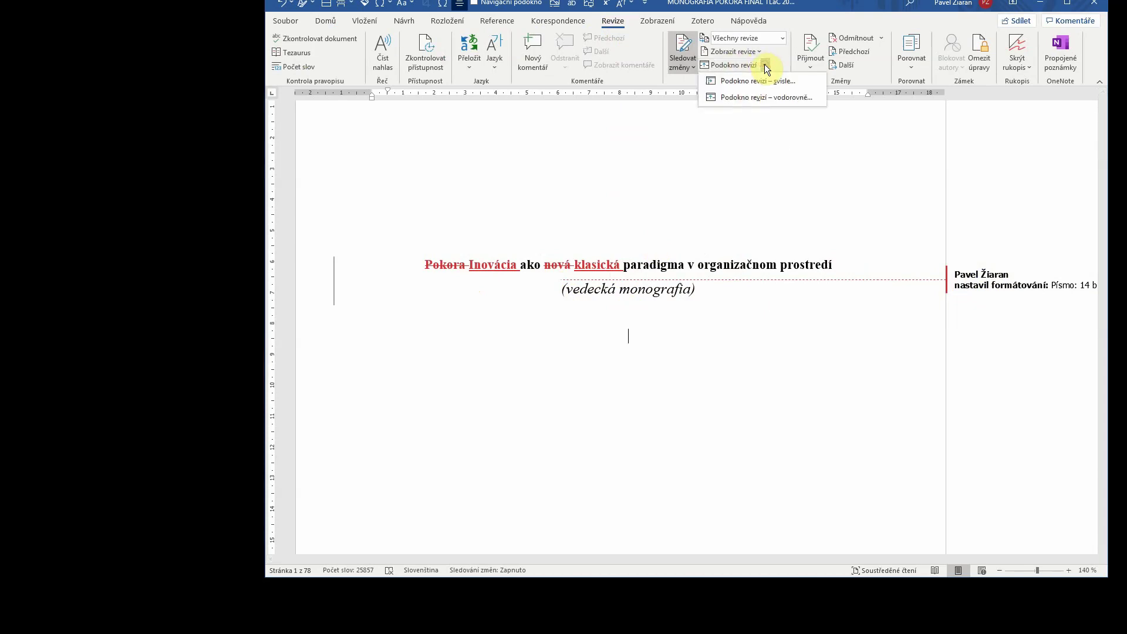
click(765, 100)
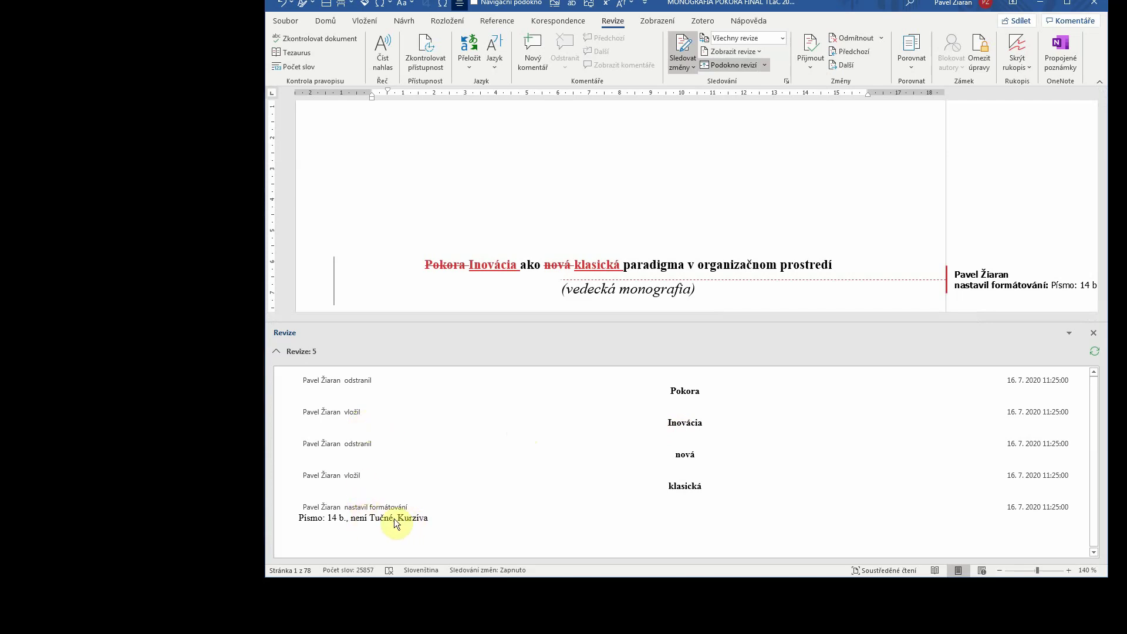
click(764, 64)
click(763, 81)
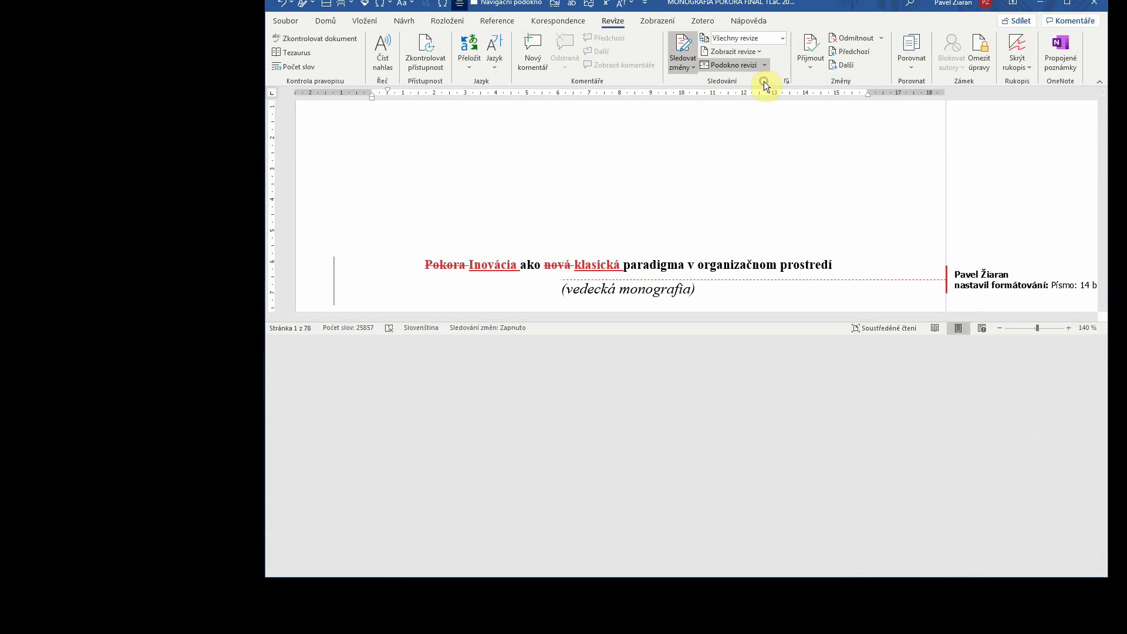
drag(266, 298, 102, 287)
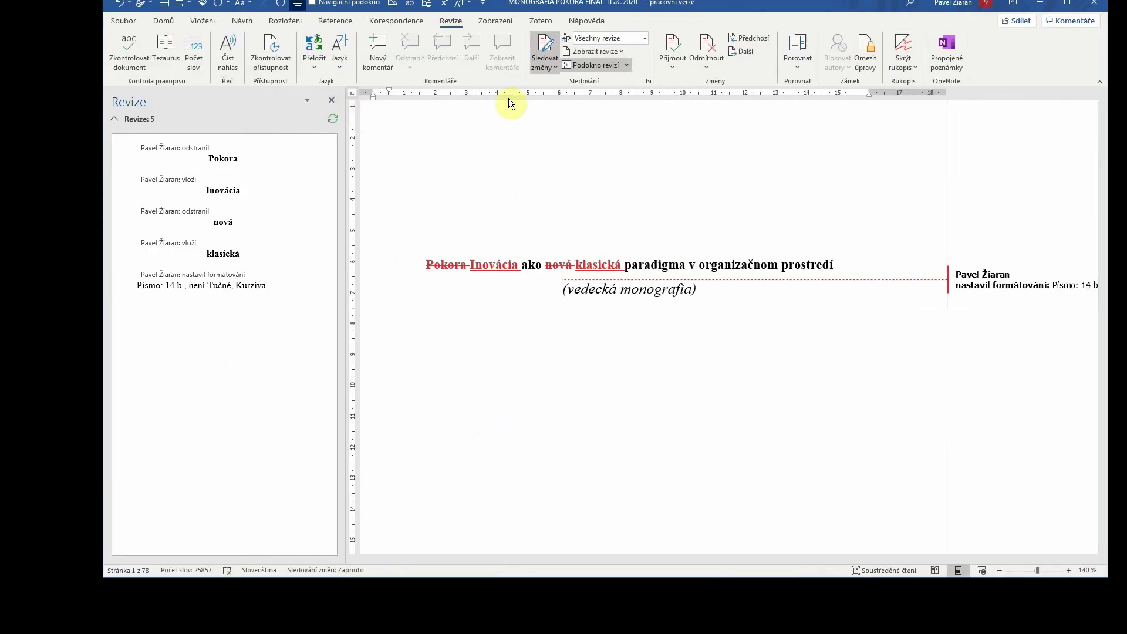
Close the Revisions pane, narrow the Word window from the left, and scroll down the page.
click(592, 64)
click(593, 63)
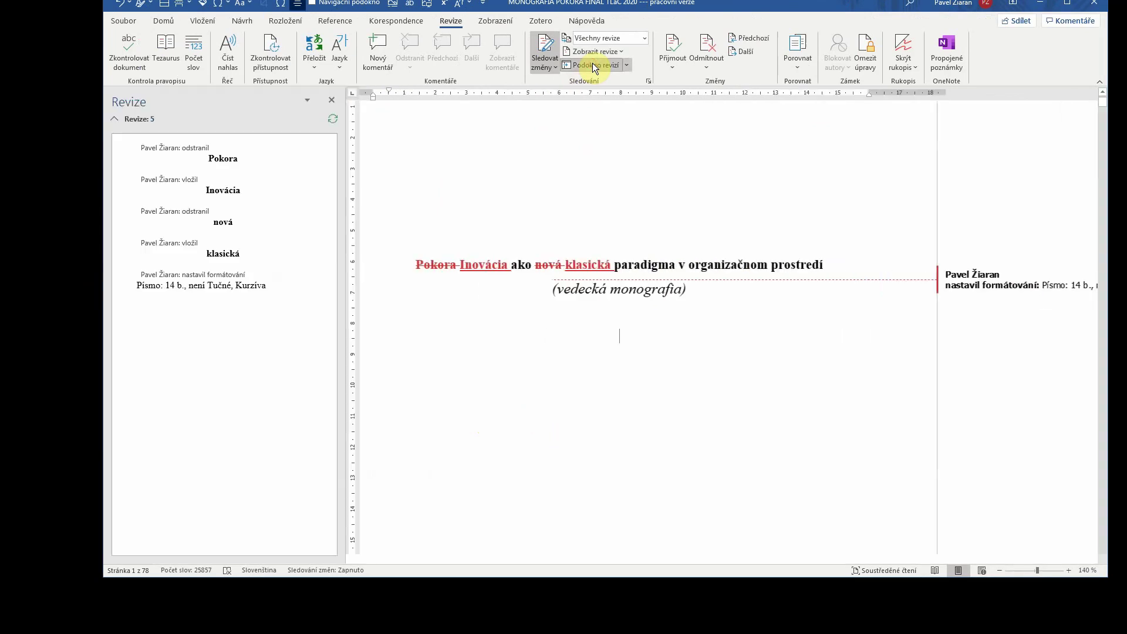
click(332, 101)
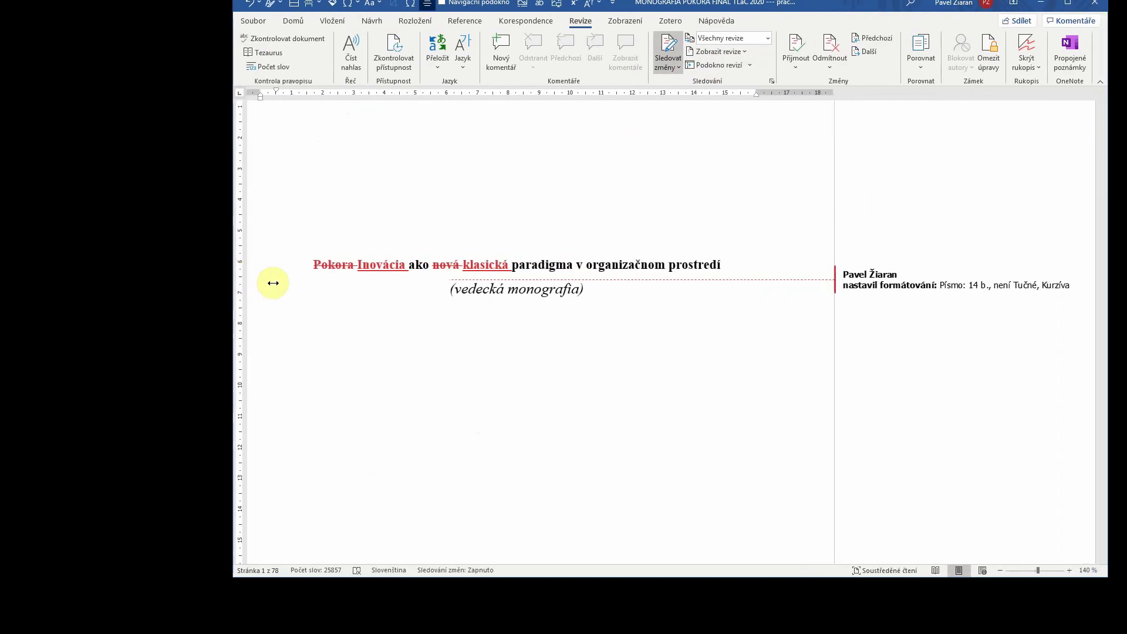
drag(103, 272, 274, 284)
scroll(504, 385, down, 1)
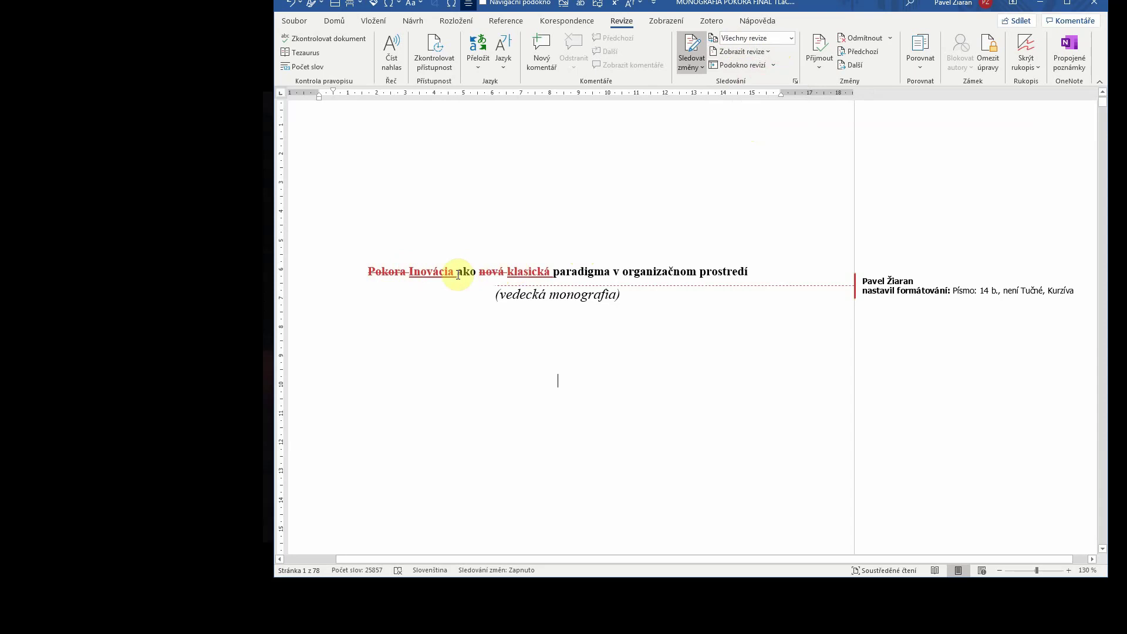
mouse_move(956, 279)
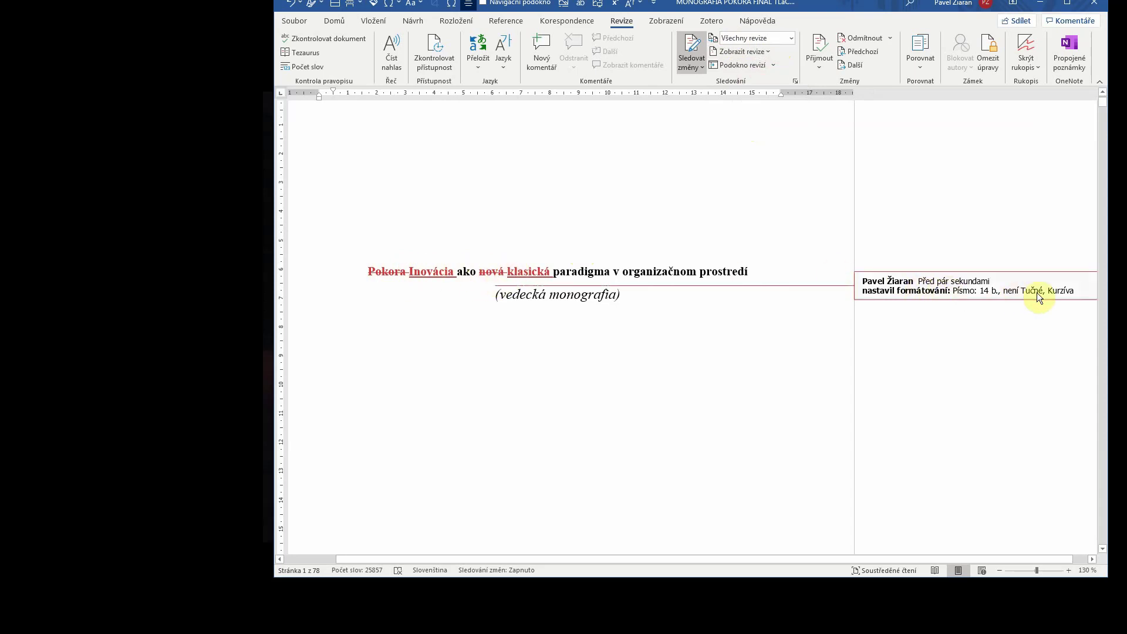
click(790, 39)
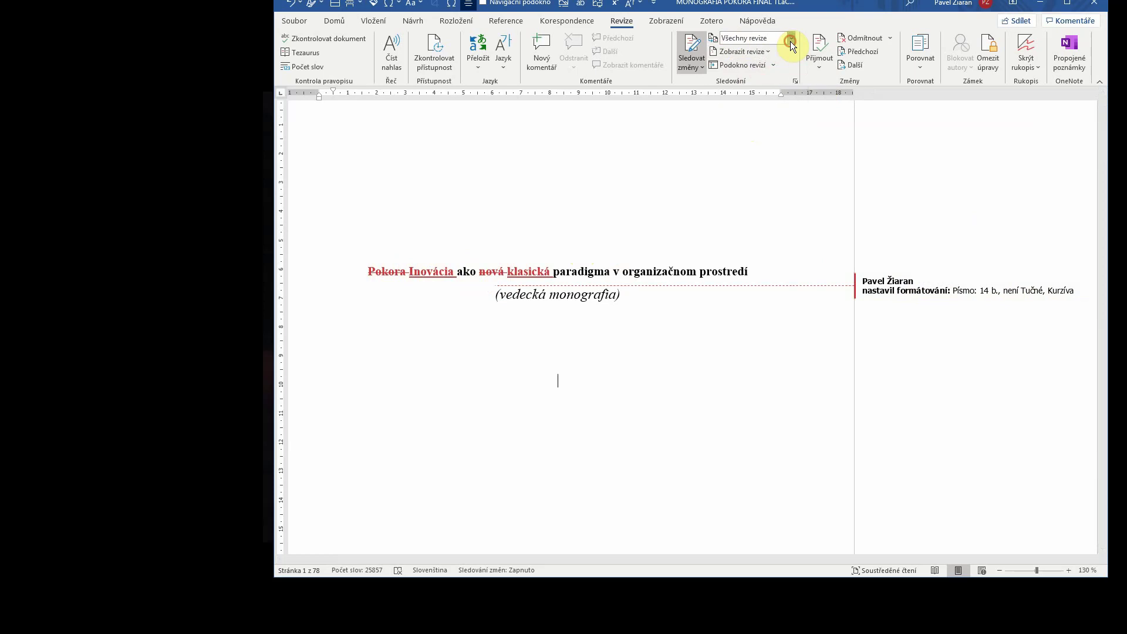
click(776, 80)
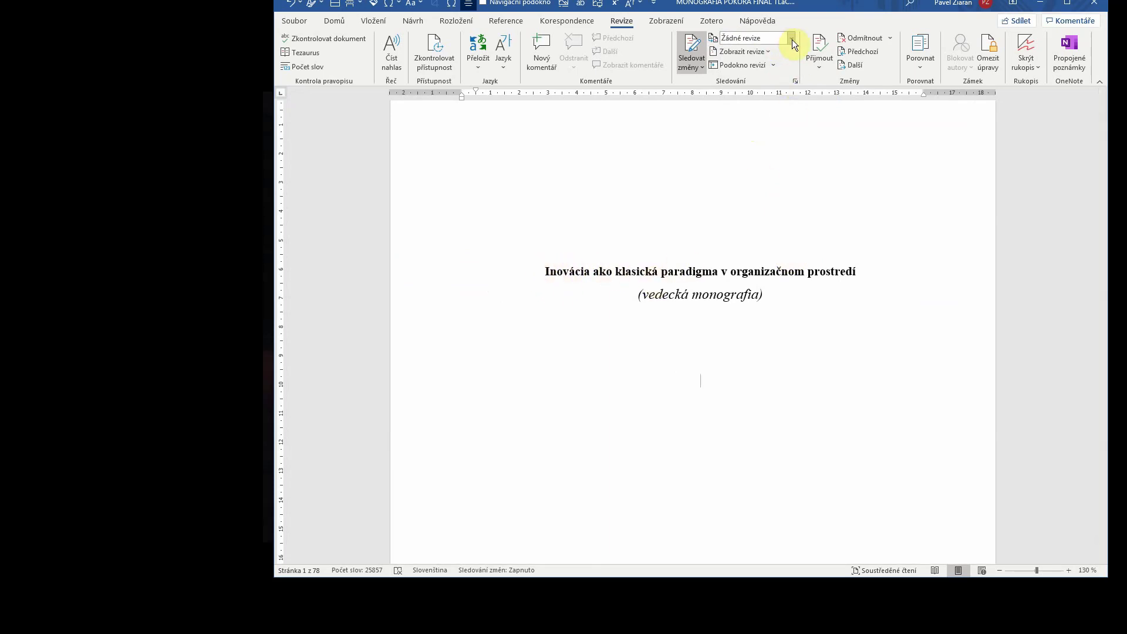
click(791, 40)
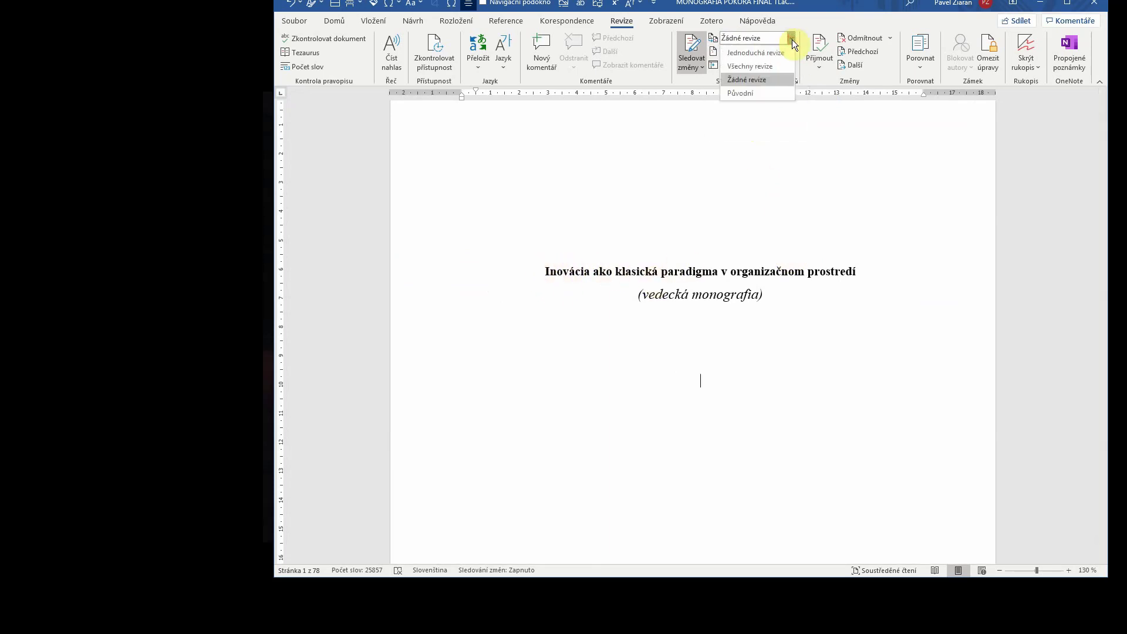
click(771, 92)
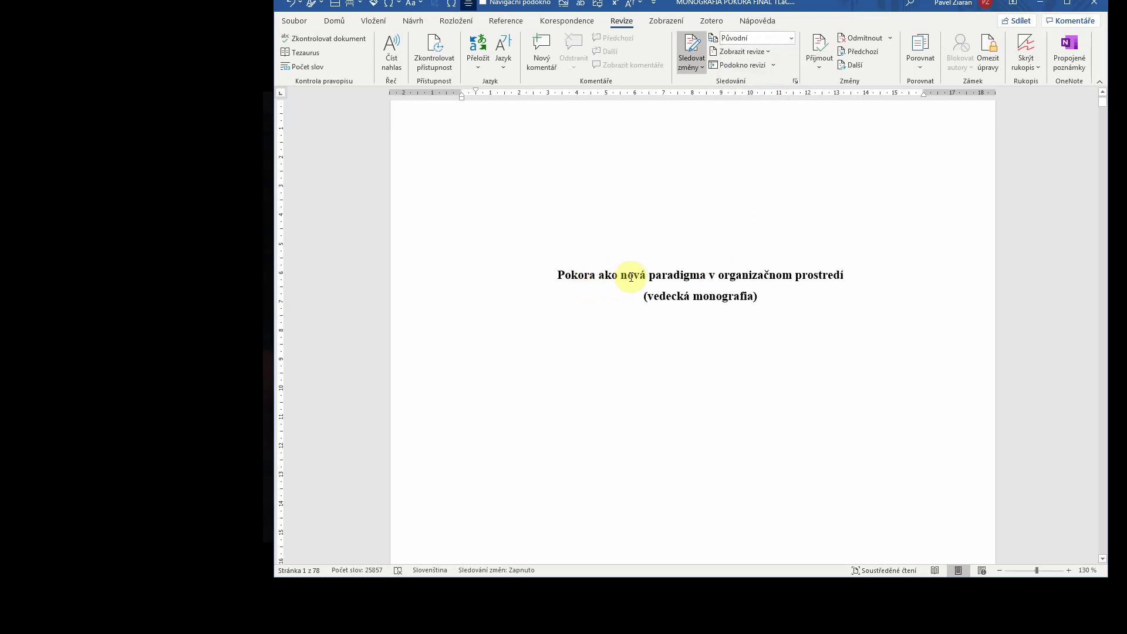
click(790, 37)
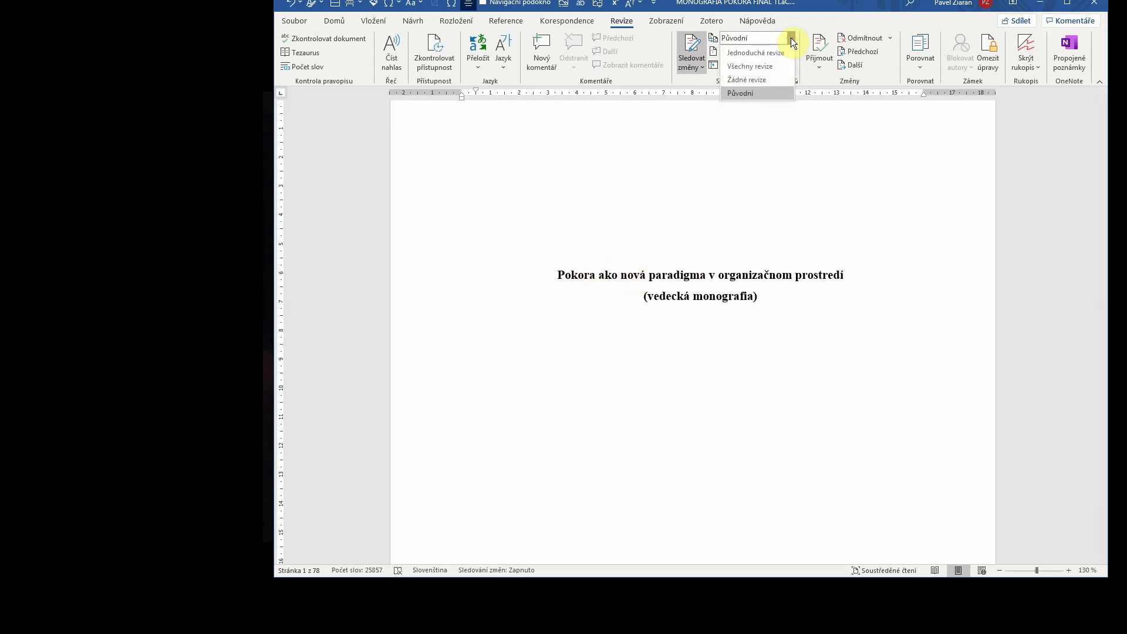
click(774, 53)
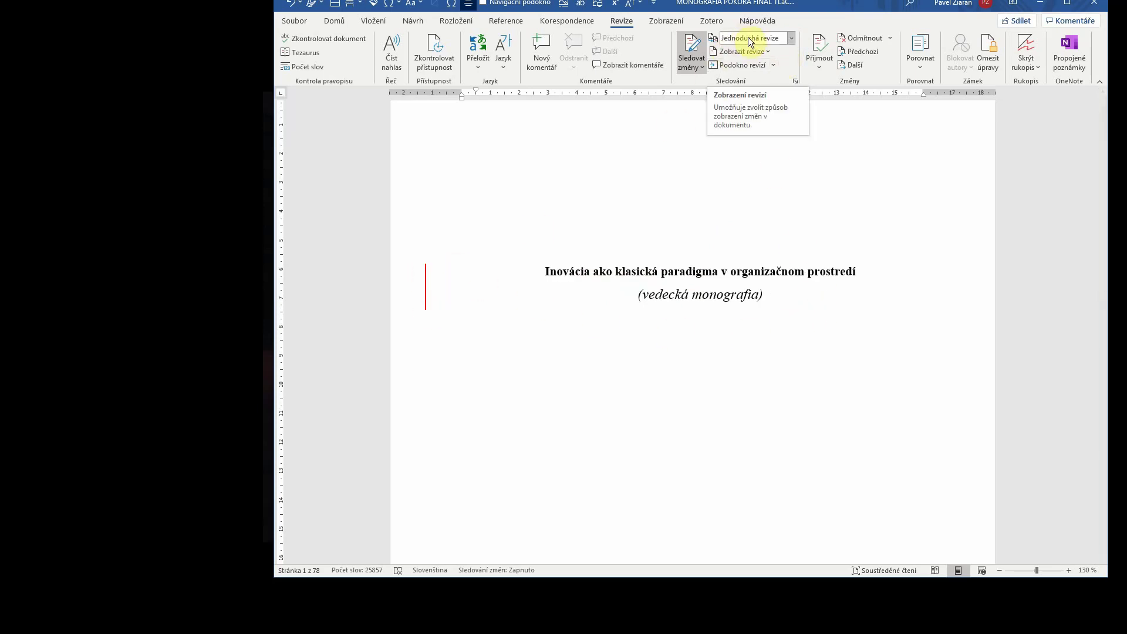
click(790, 40)
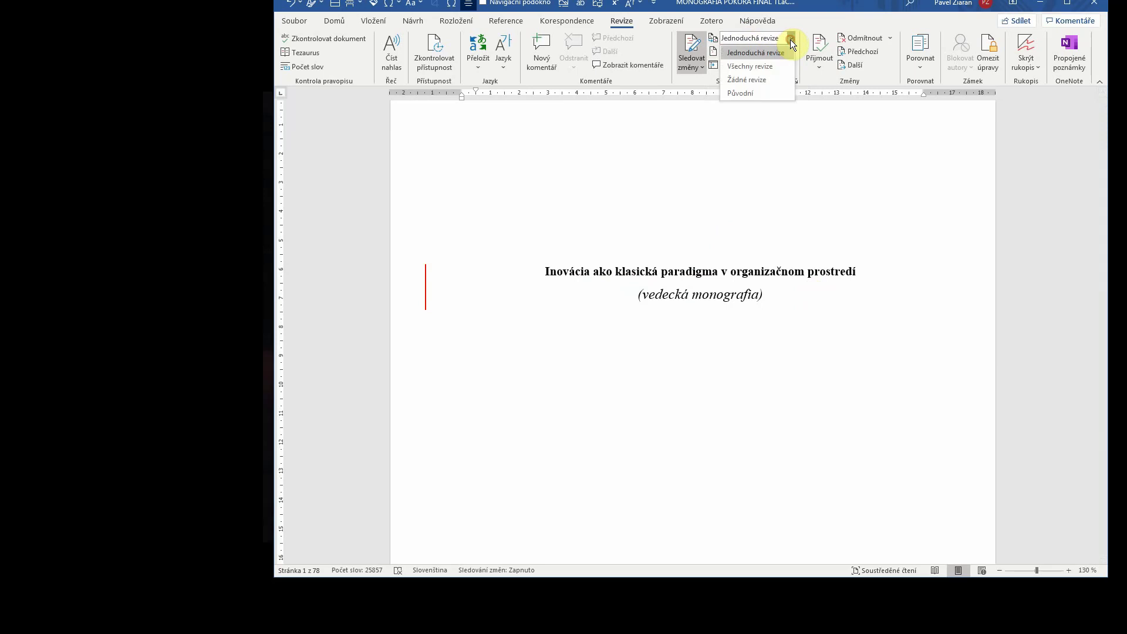
click(774, 66)
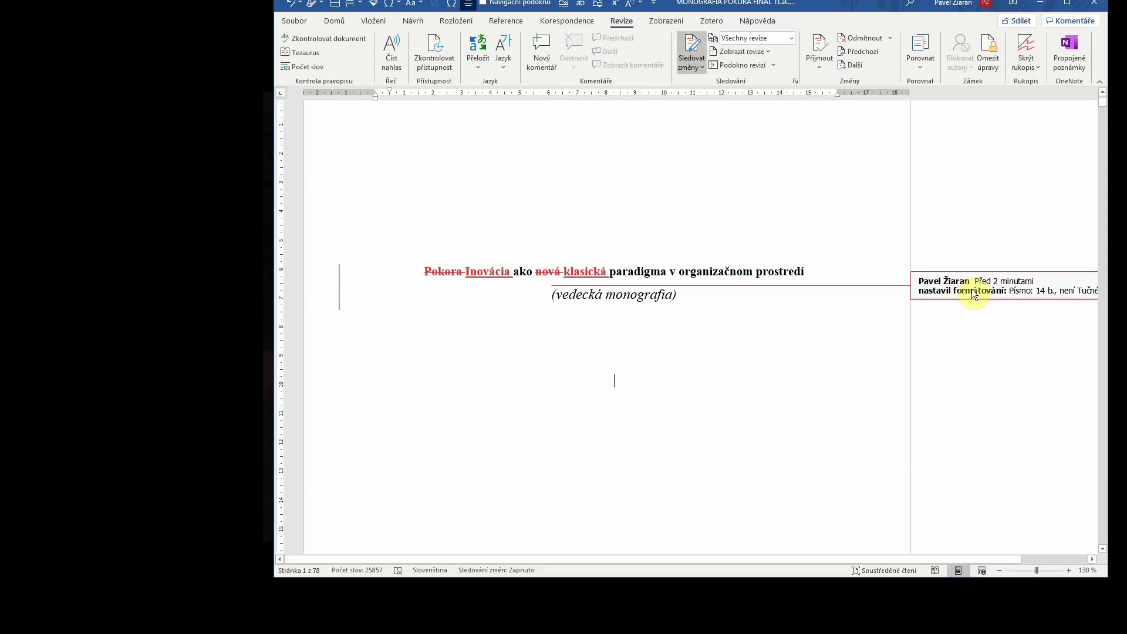
Set Zobrazit revize > Bubliny to 'Zobrazovat revize v bublinách', showing deletions in margin balloons.
click(768, 53)
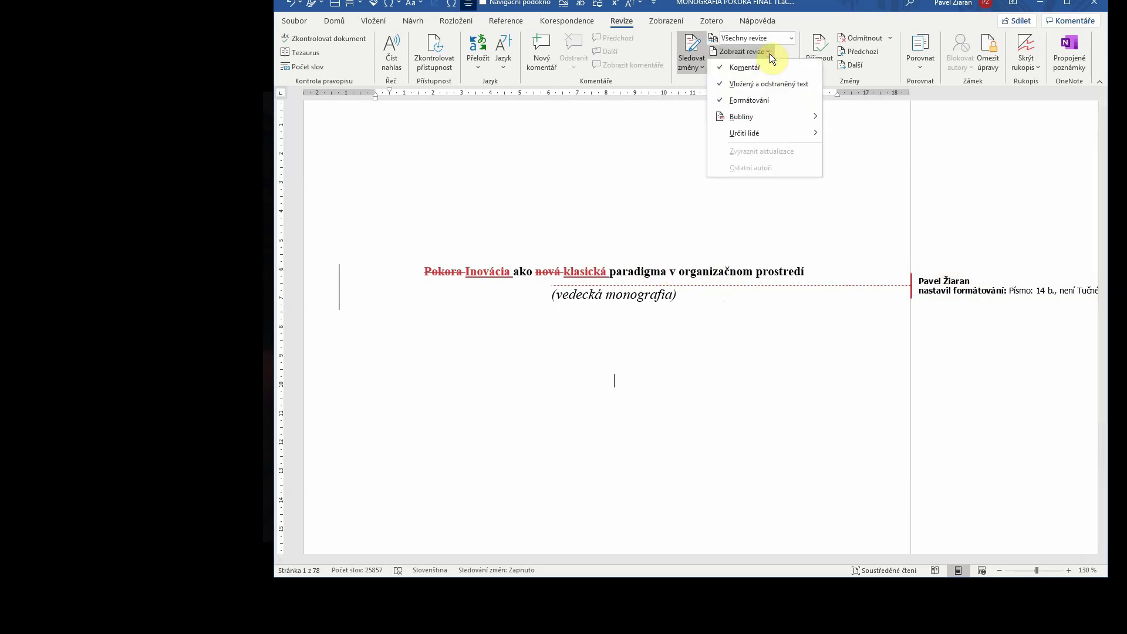
click(808, 118)
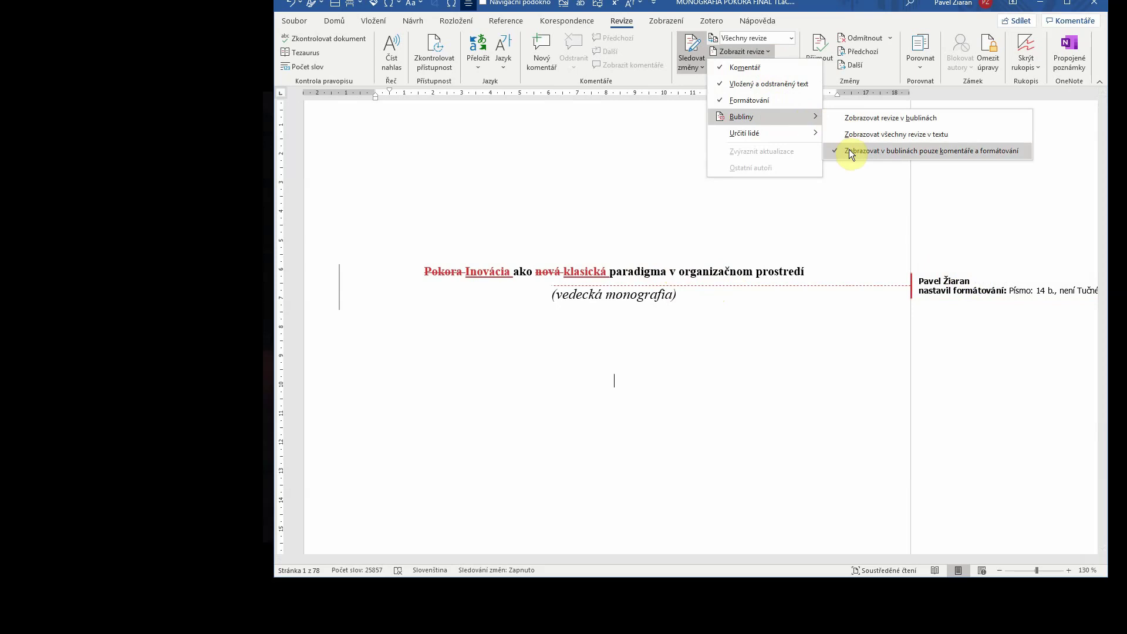
click(849, 118)
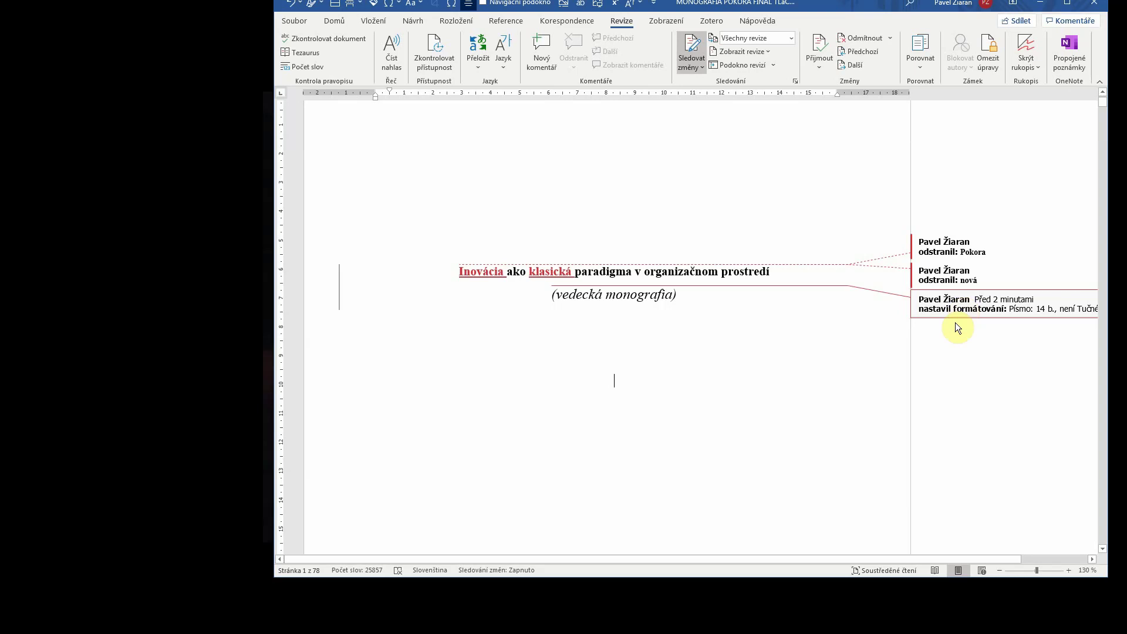
click(769, 54)
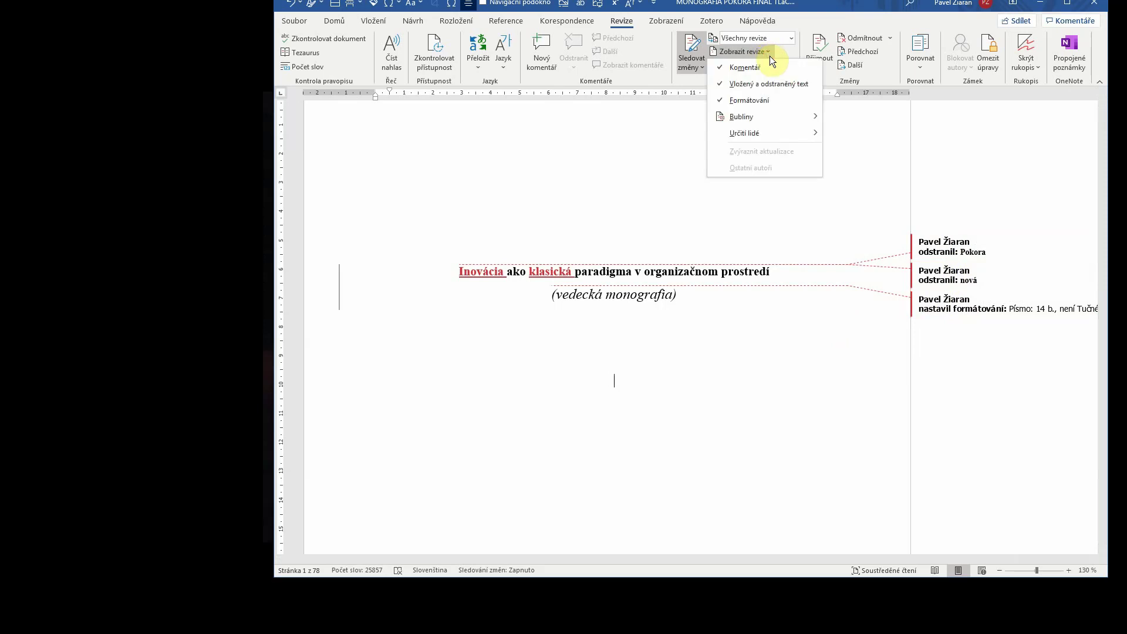
mouse_move(741, 116)
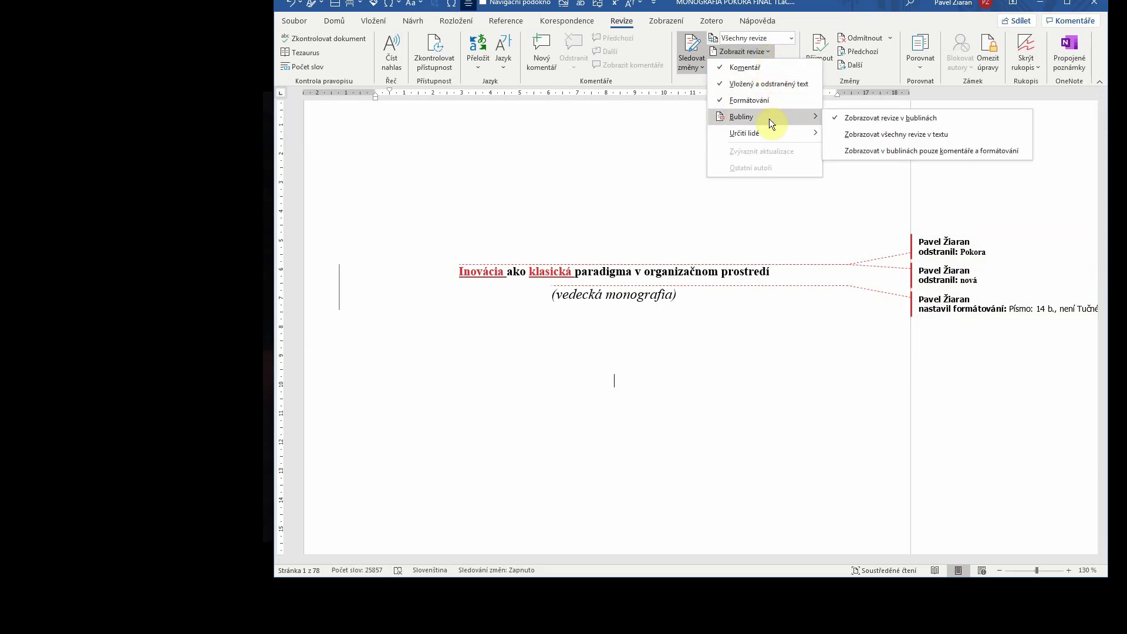
click(836, 117)
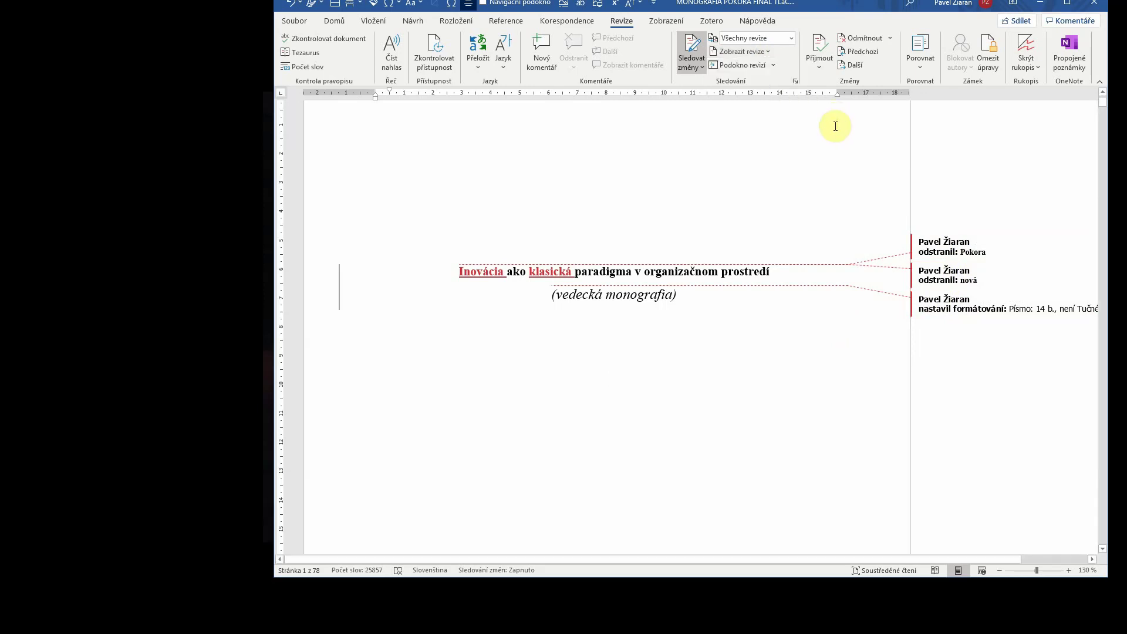
Set Bubliny to inline revisions, then to 'Zobrazovat v bublinách pouze komentáře a formátování'.
click(769, 52)
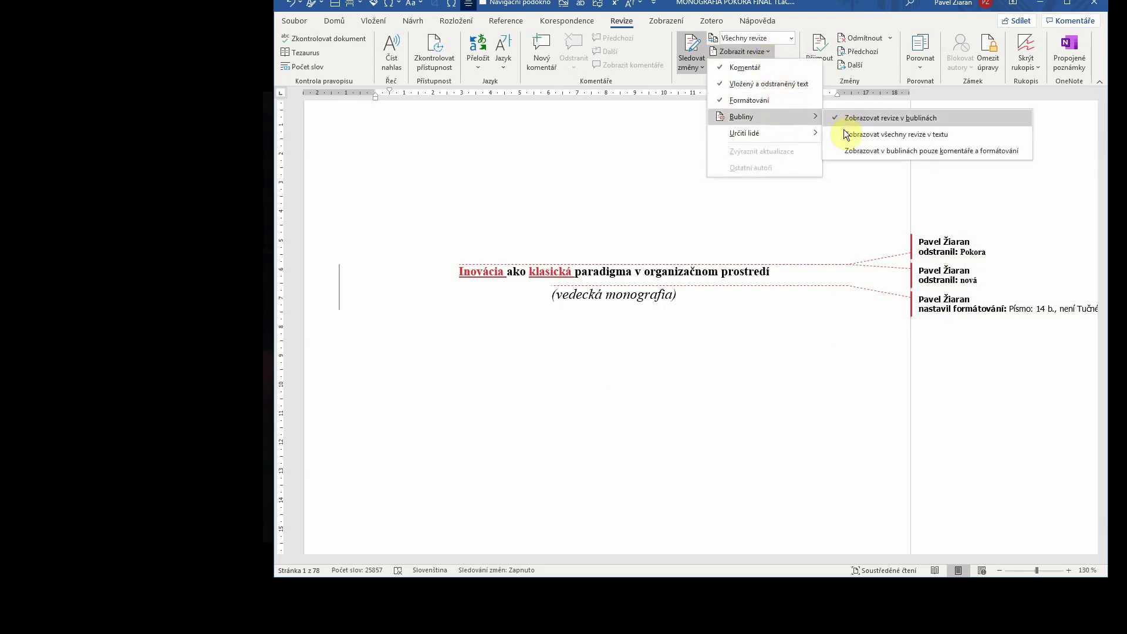
click(838, 130)
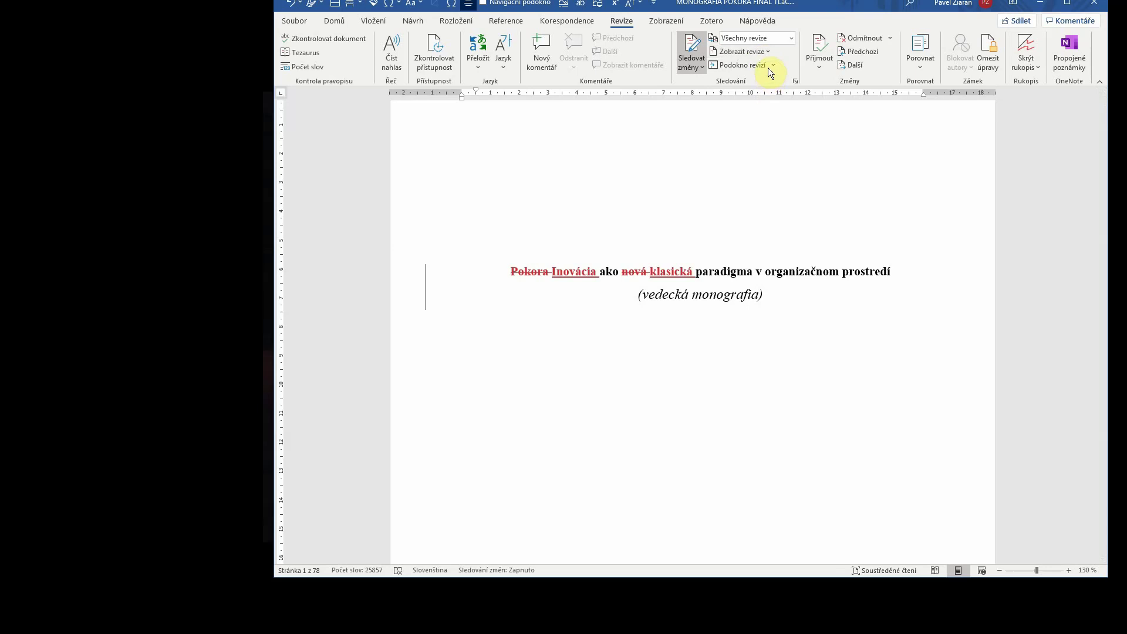
click(766, 52)
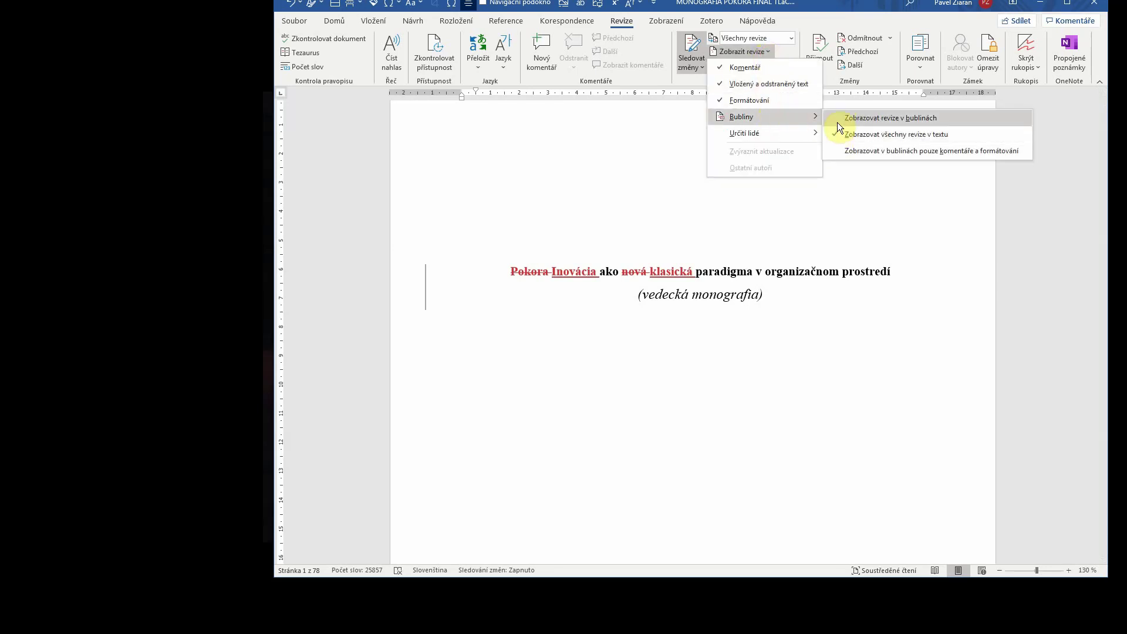
click(837, 154)
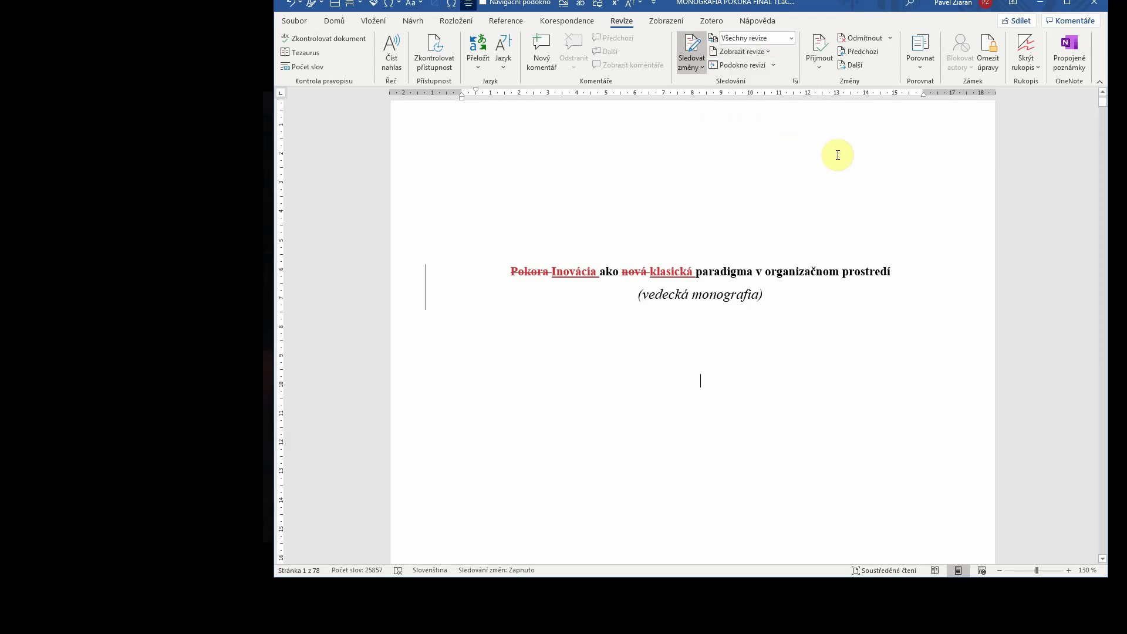